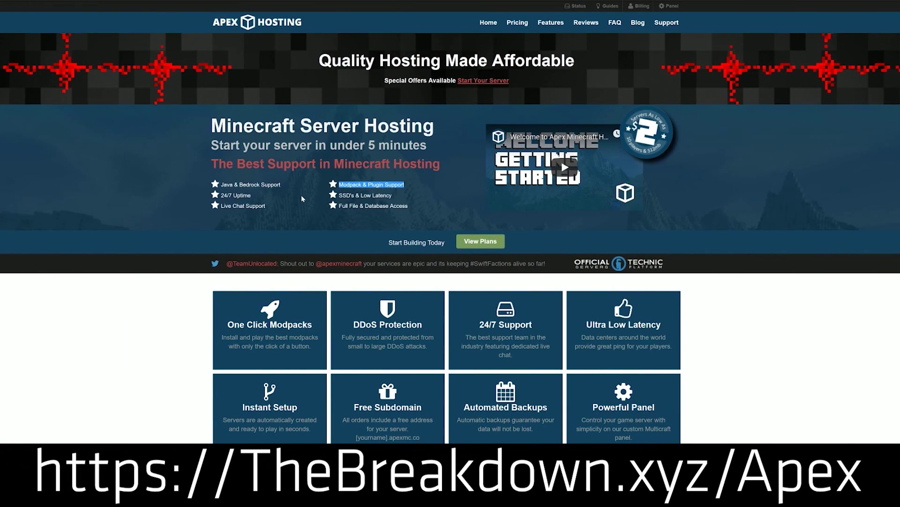
- Review the Apex Hosting homepage's feature list, server locations, testimonials and supported Minecraft versions
drag(267, 196, 222, 193)
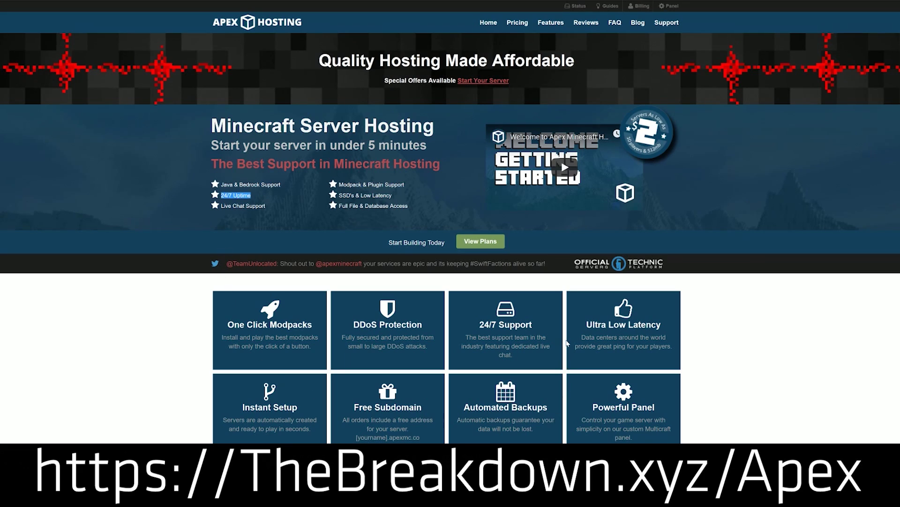
drag(533, 325, 480, 326)
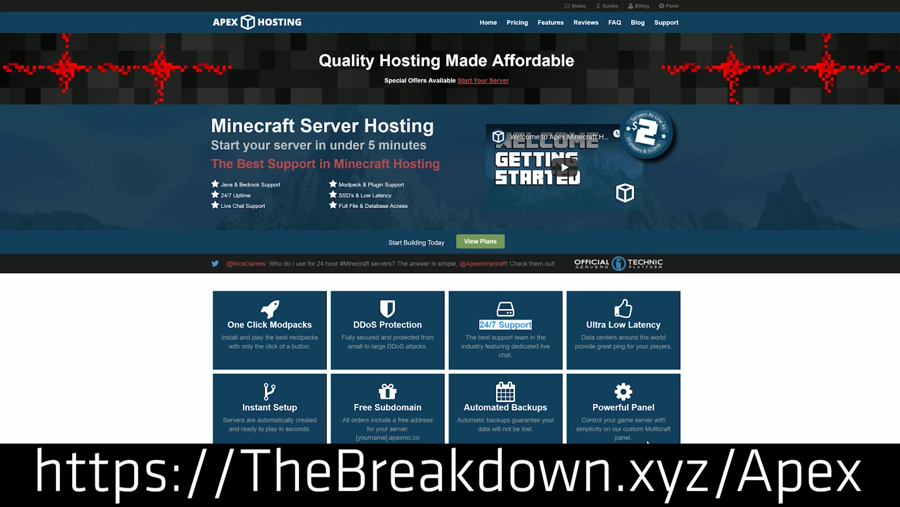
drag(216, 330, 313, 327)
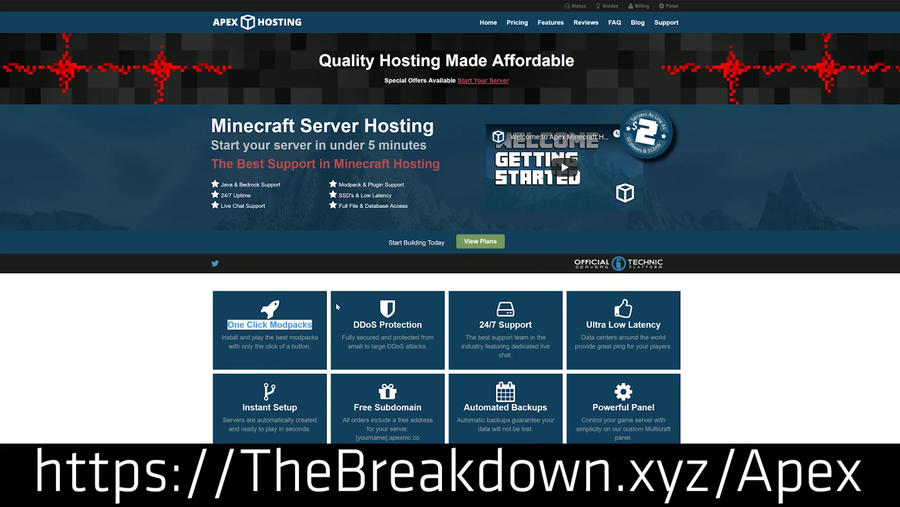
scroll(177, 341, down, 5)
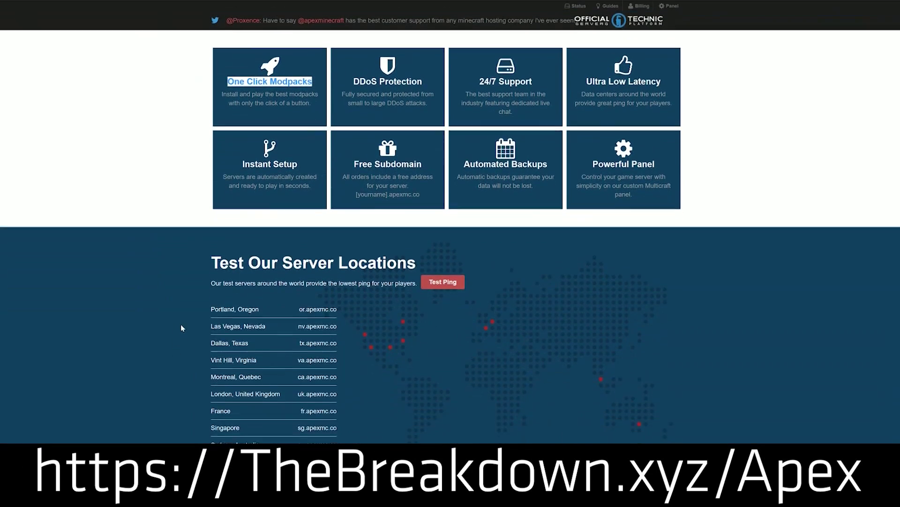
scroll(184, 324, down, 4)
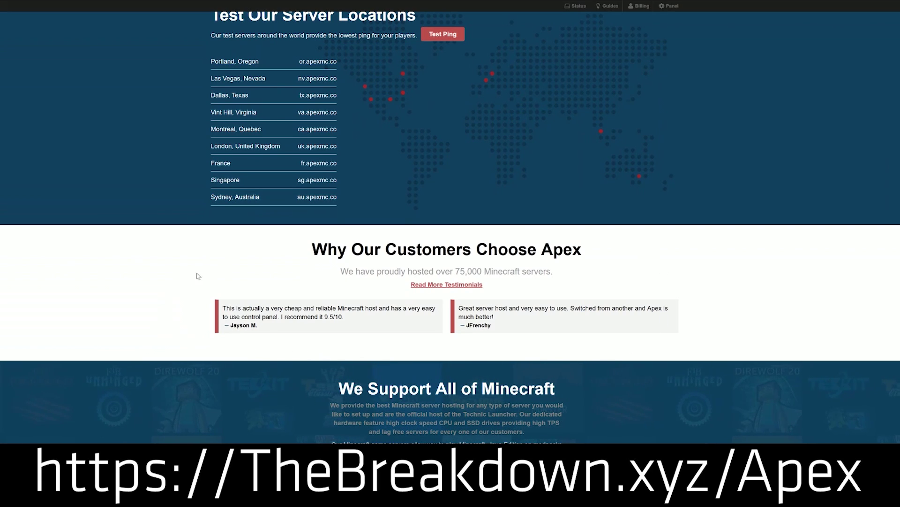
scroll(688, 399, down, 4)
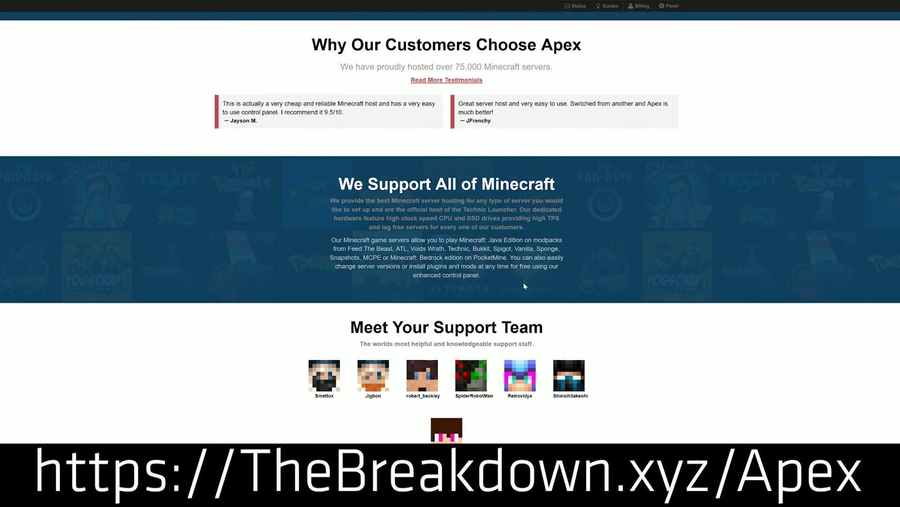
drag(364, 218, 500, 219)
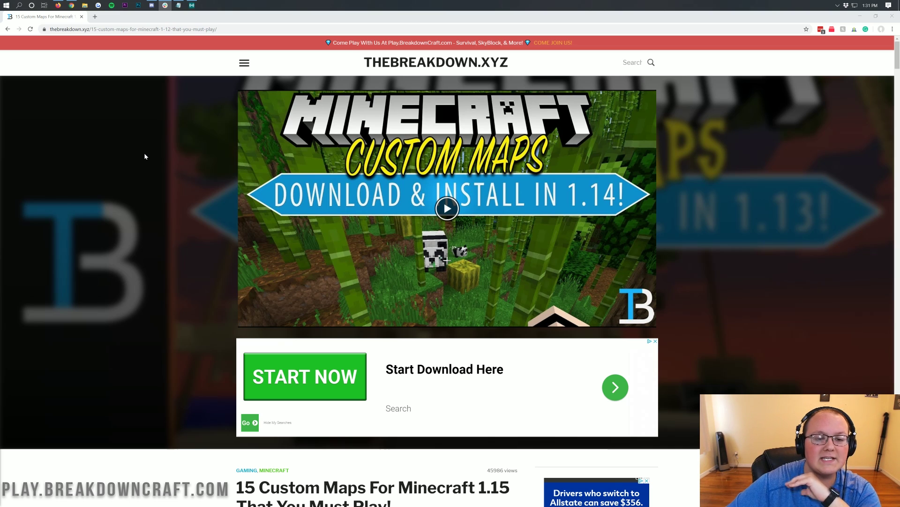
- Read the title and introduction of the 15 Custom Maps For Minecraft 1.15 article and find where its map list starts
scroll(144, 154, down, 7)
drag(235, 164, 416, 184)
click(417, 183)
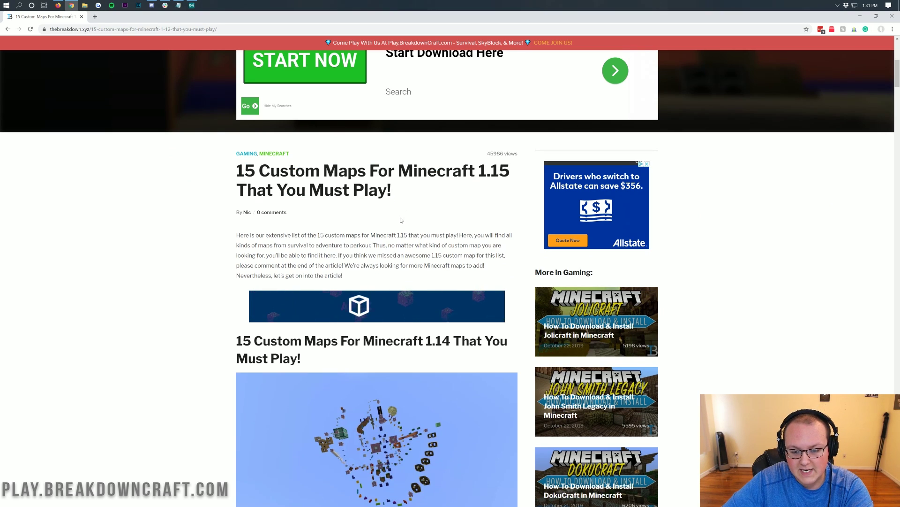
scroll(399, 207, down, 2)
scroll(386, 229, down, 2)
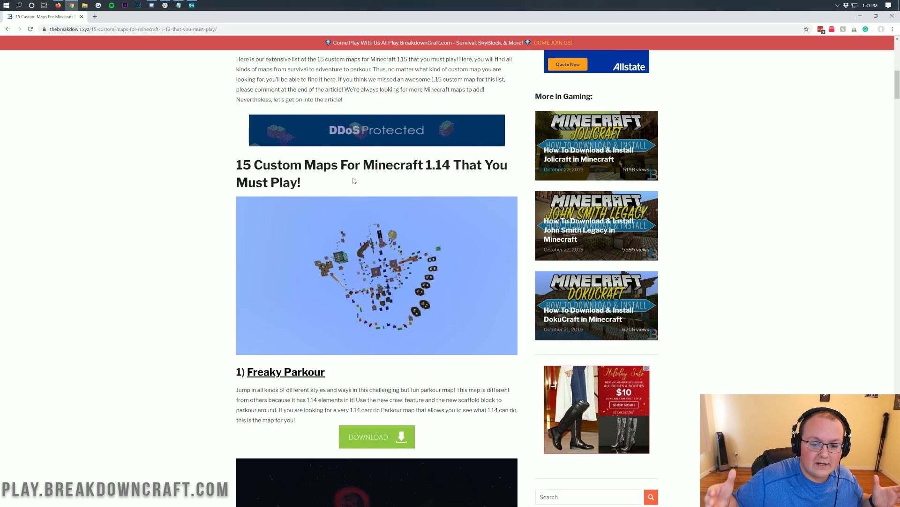
scroll(353, 181, down, 3)
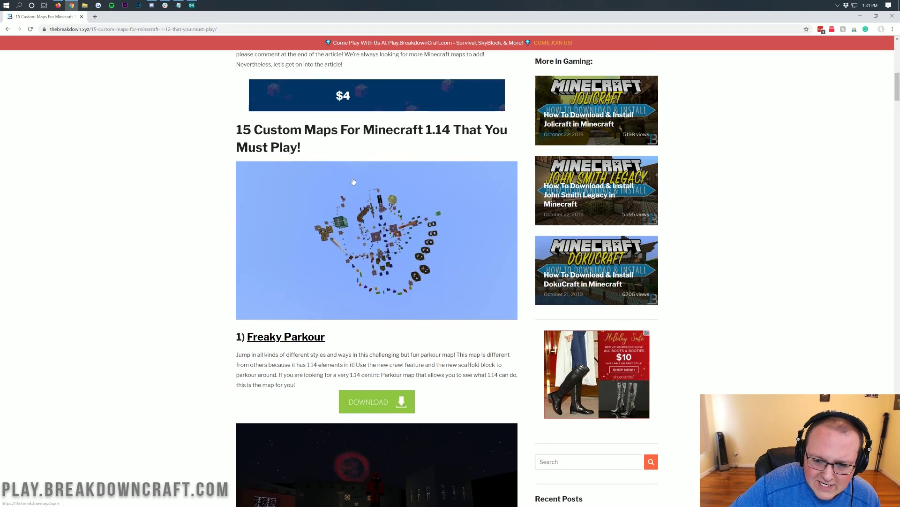
scroll(353, 181, up, 5)
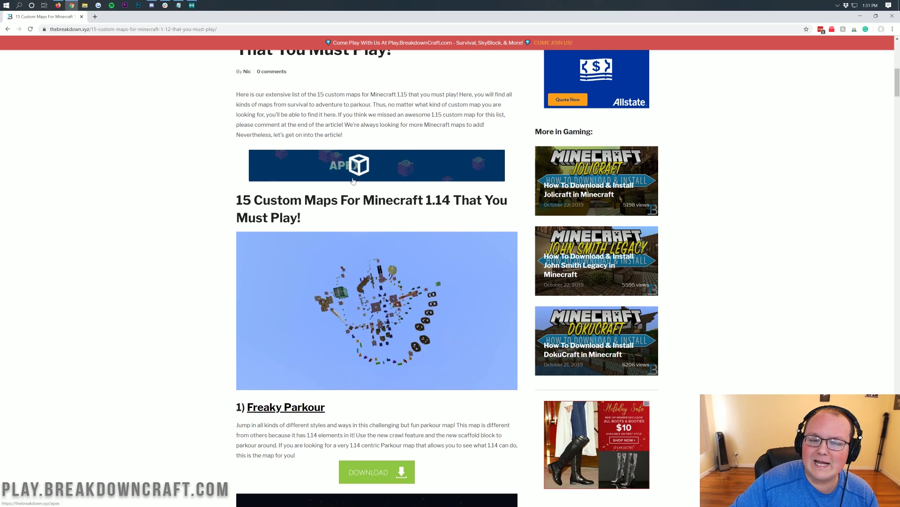
scroll(353, 181, down, 2)
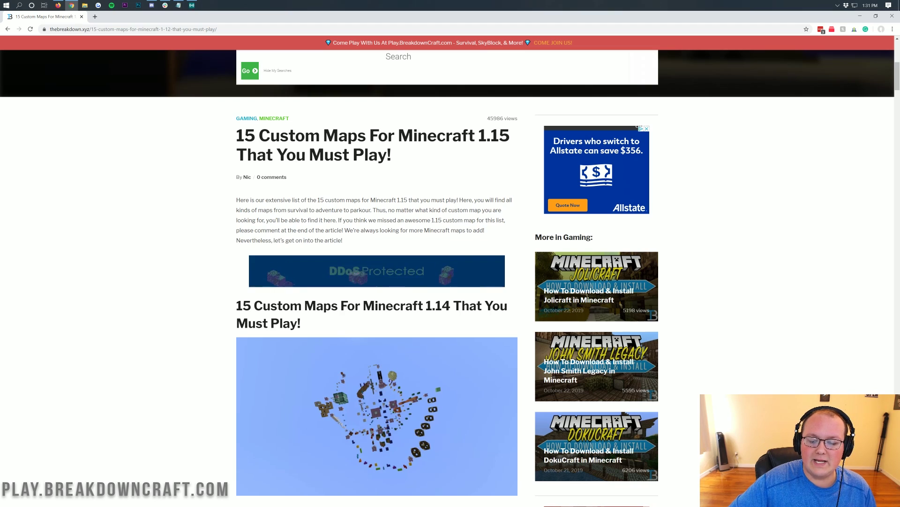
- Browse the article's map entries from Freaky Parkour to Survival Island Extreme
scroll(354, 281, down, 3)
scroll(340, 161, down, 6)
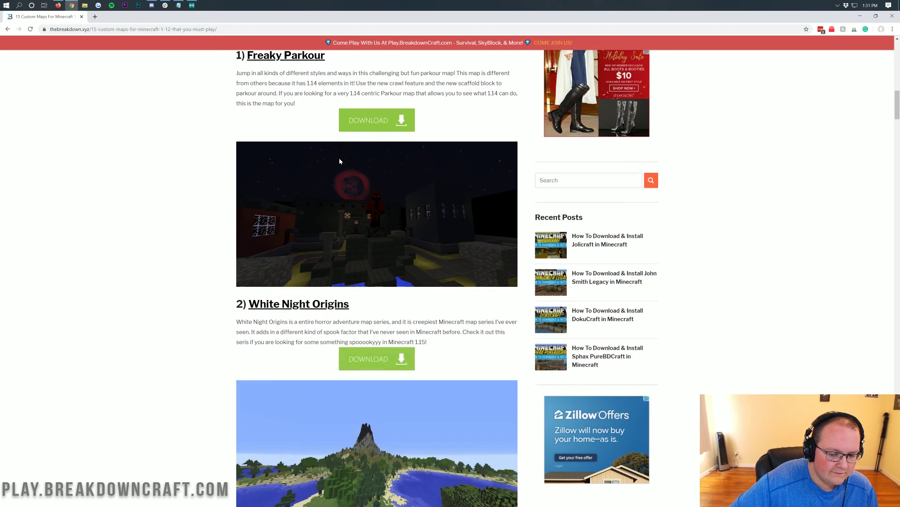
scroll(340, 161, down, 7)
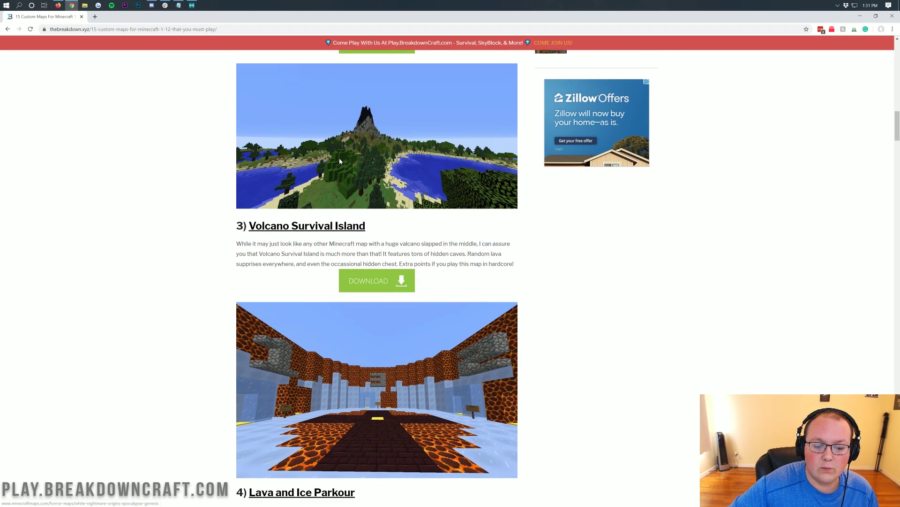
scroll(340, 161, up, 9)
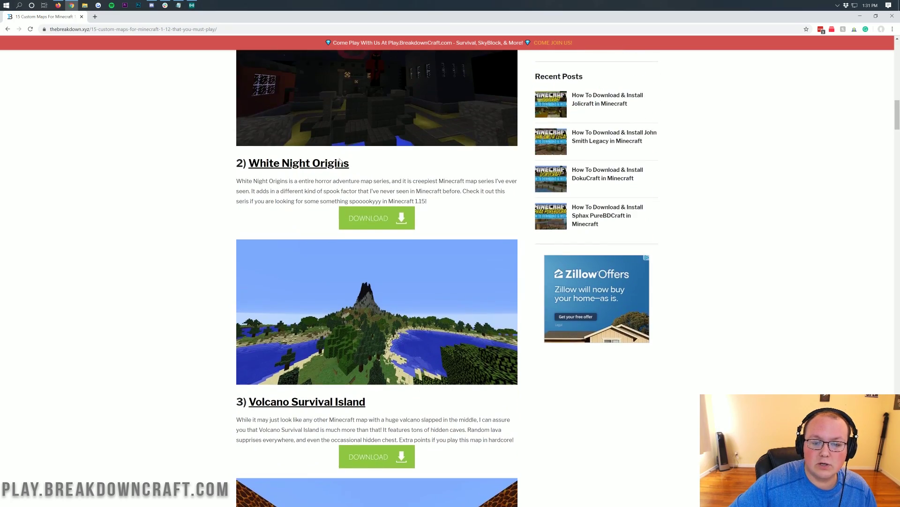
scroll(341, 161, down, 18)
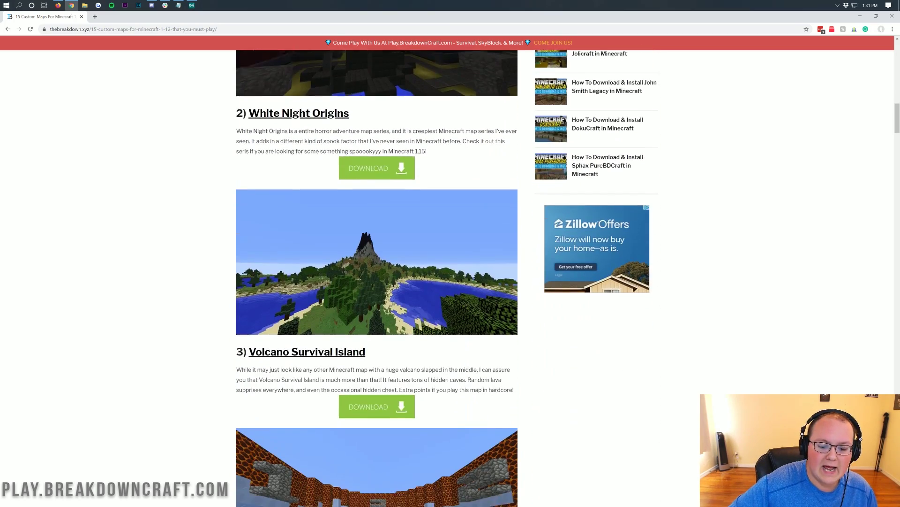
scroll(335, 155, up, 1)
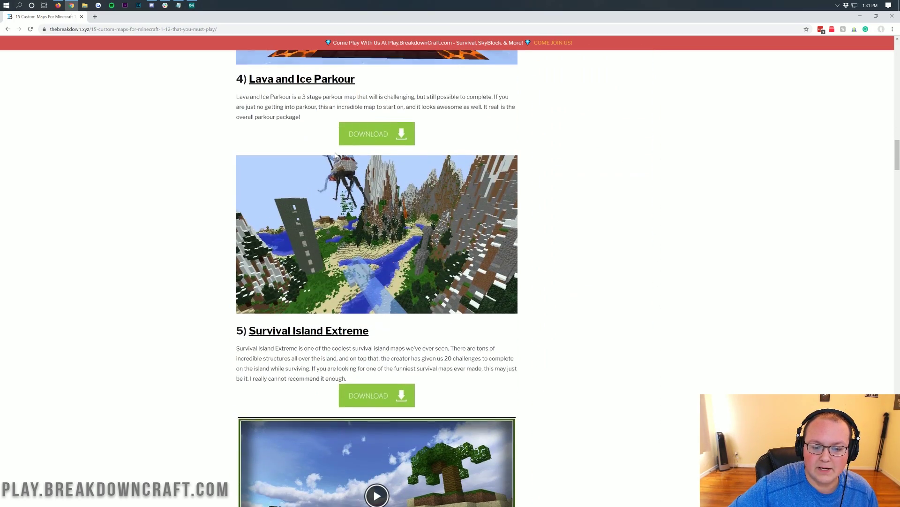
scroll(336, 154, down, 4)
scroll(336, 155, up, 3)
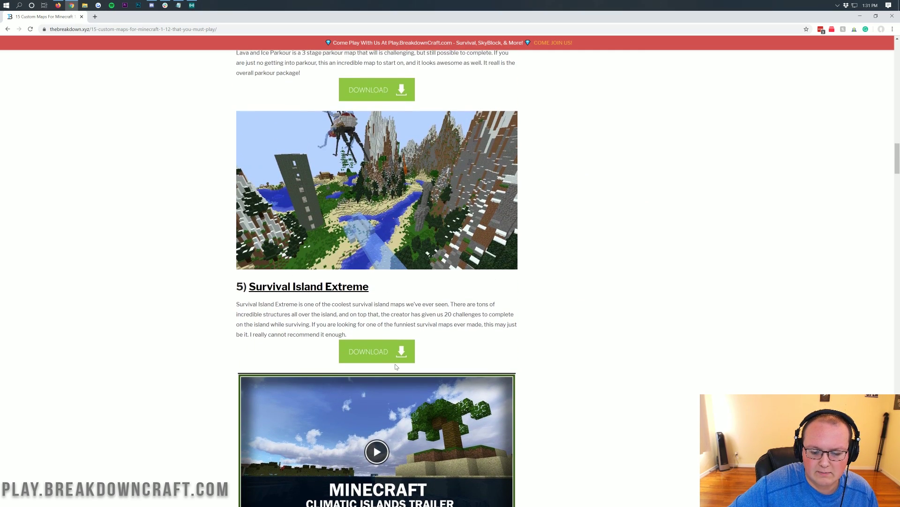
- Open the Survival Island Extreme download page from the article and examine its Minecraft version, title and download section
click(381, 358)
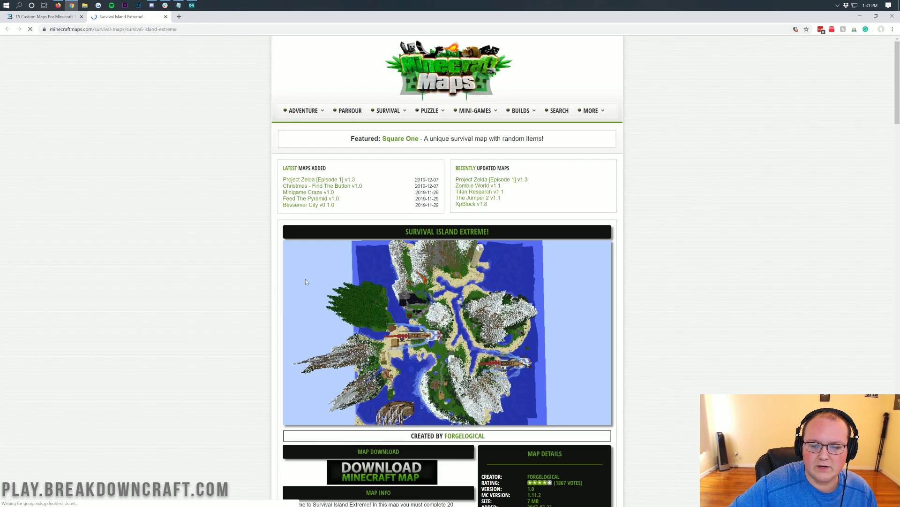
scroll(305, 282, down, 2)
scroll(305, 281, down, 1)
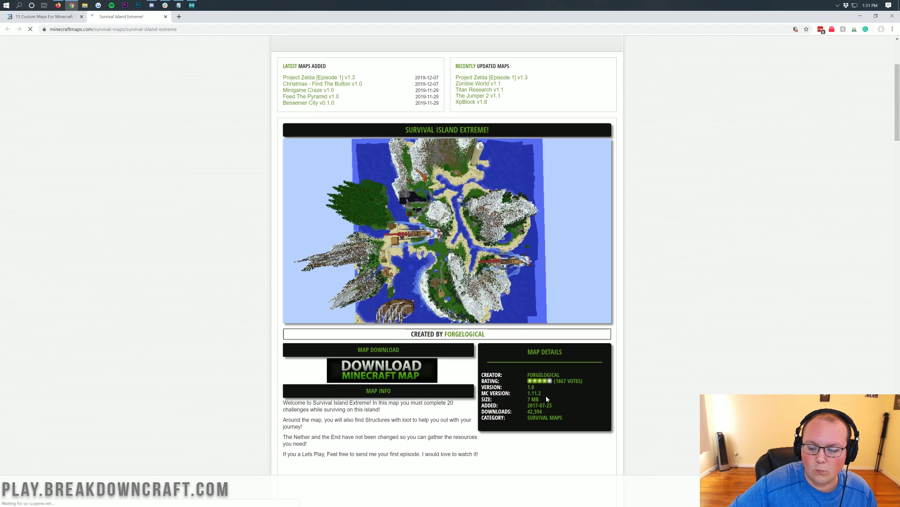
drag(541, 393, 527, 393)
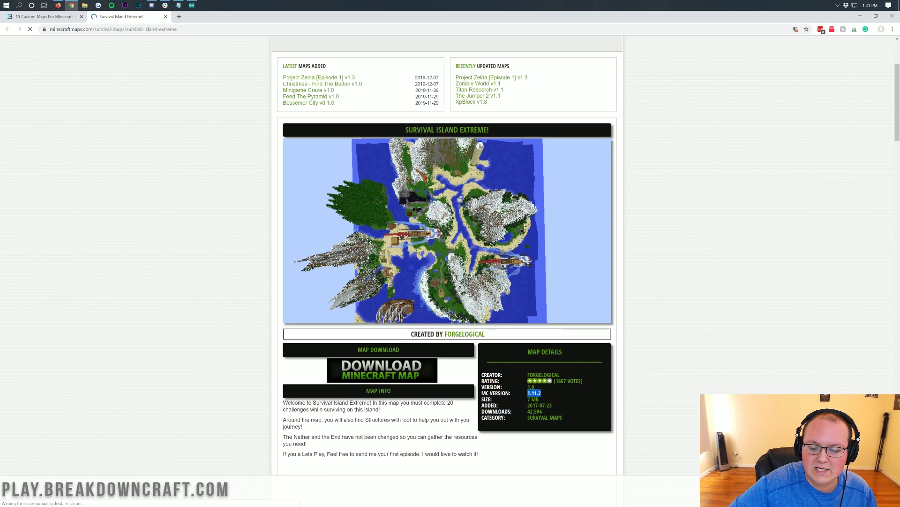
click(545, 397)
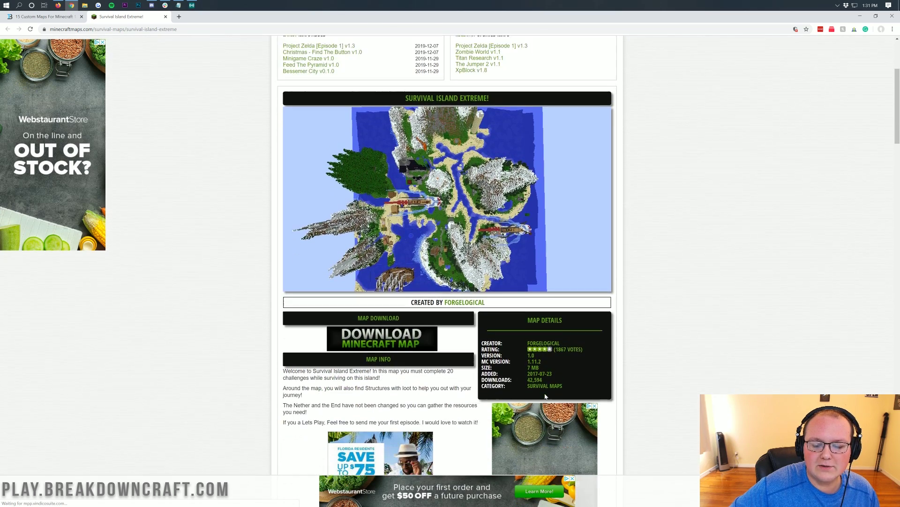
scroll(516, 328, up, 3)
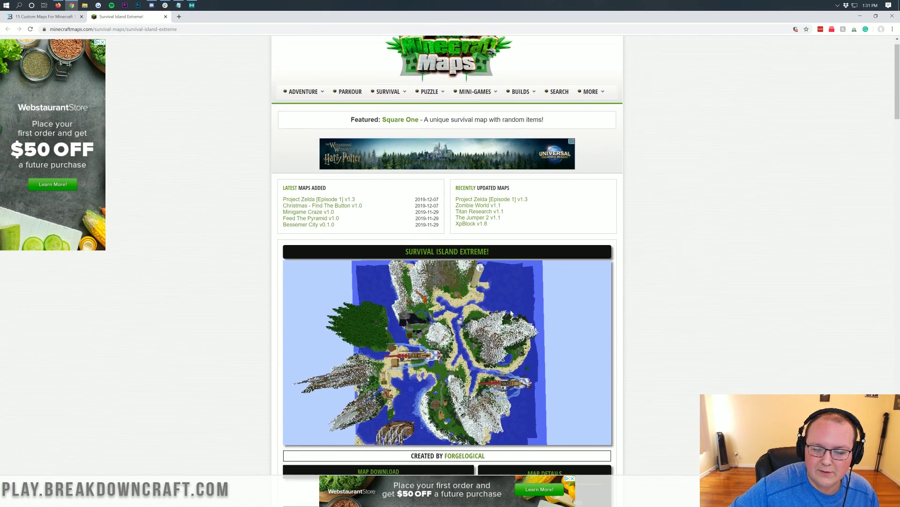
scroll(476, 271, down, 3)
drag(491, 131, 406, 134)
click(407, 135)
scroll(403, 241, down, 3)
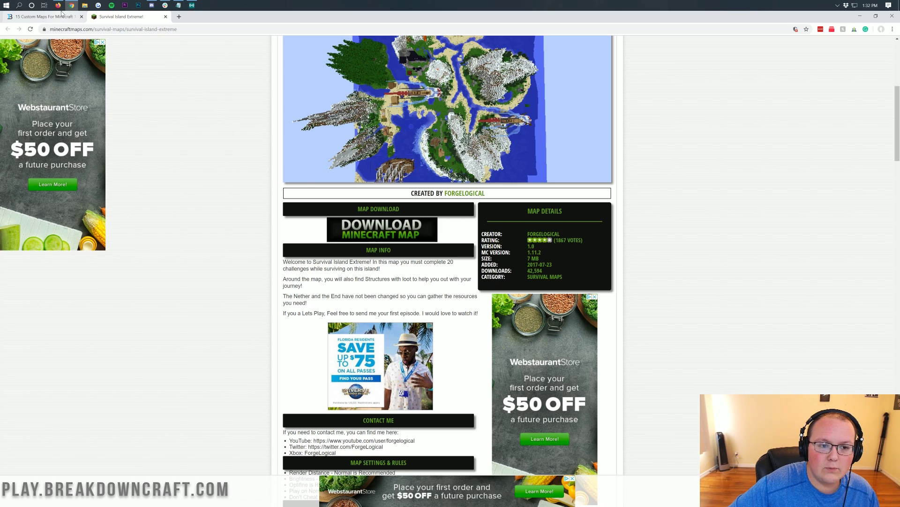
- Return to the custom maps article, open the Freaky Parkour download page and check its map details
click(51, 17)
scroll(224, 258, up, 2)
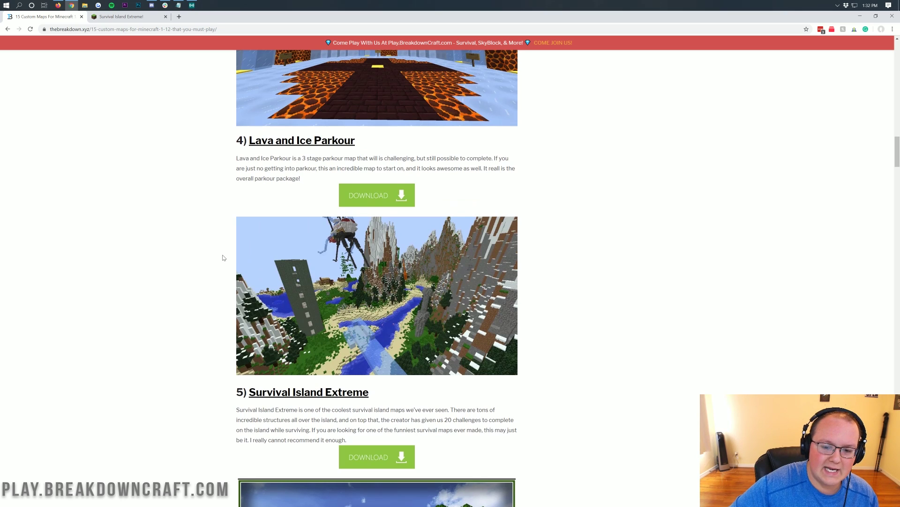
scroll(224, 258, up, 13)
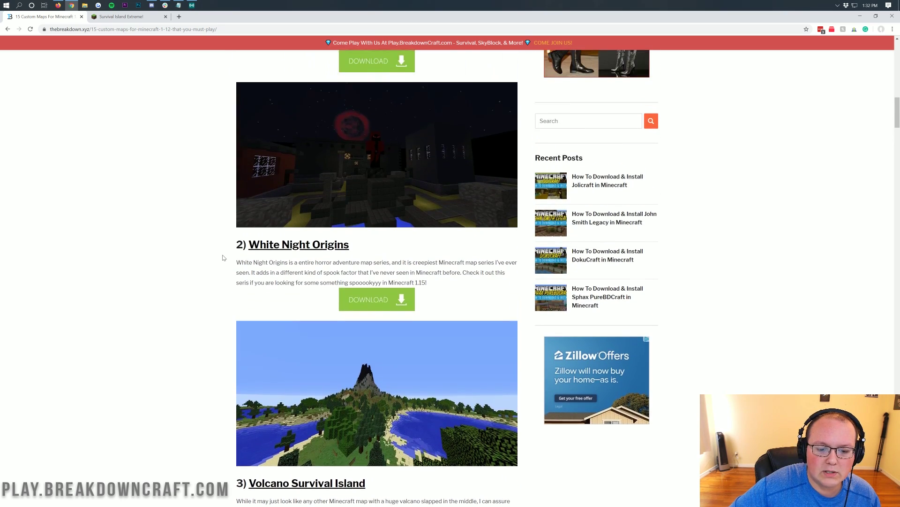
scroll(224, 258, up, 6)
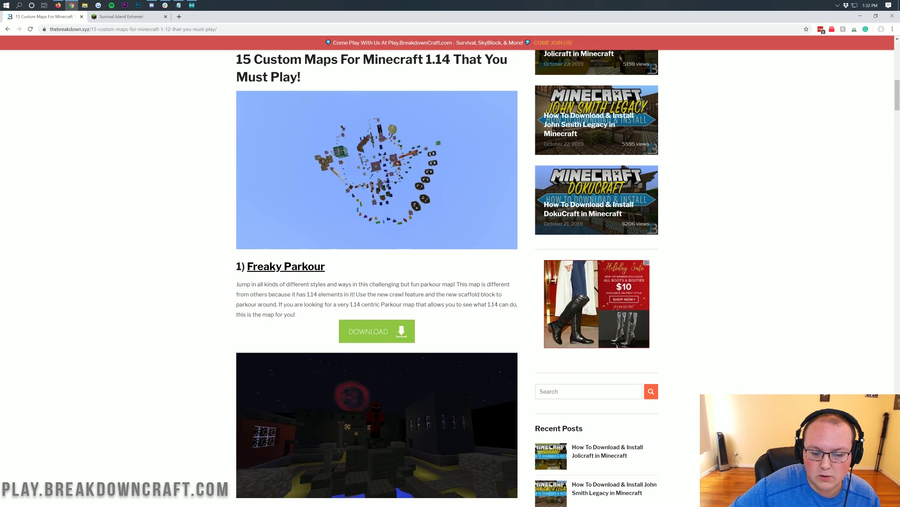
click(355, 331)
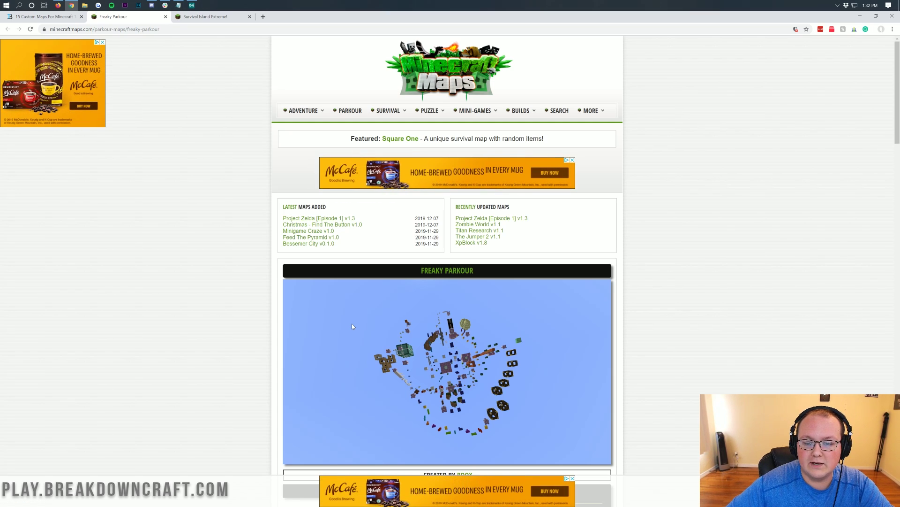
scroll(237, 281, down, 3)
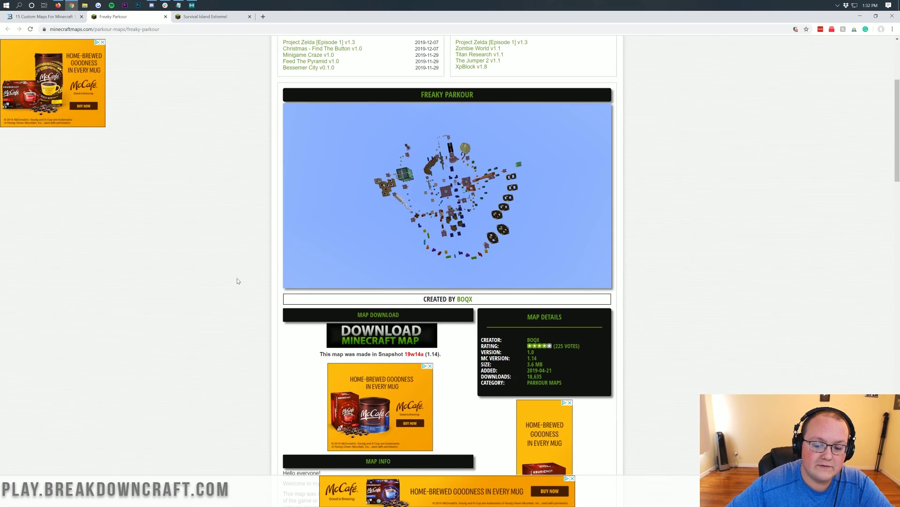
scroll(237, 280, up, 3)
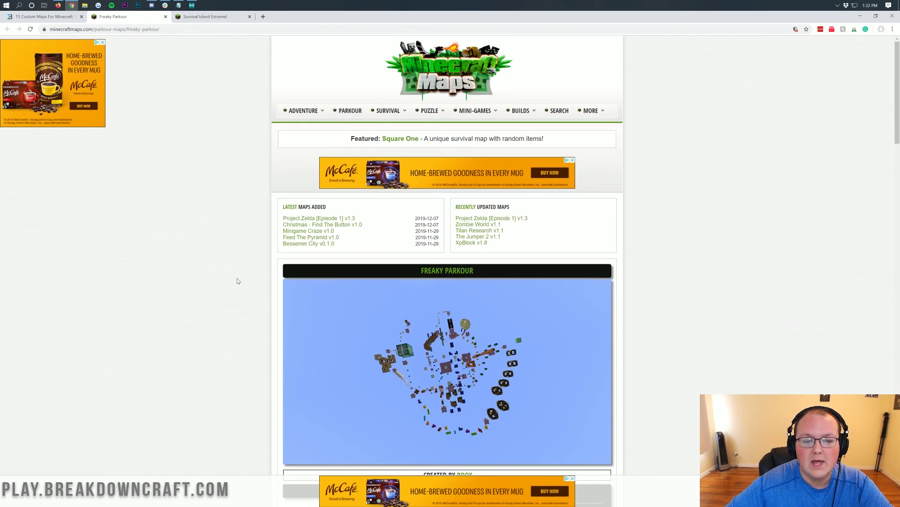
- Return to the custom maps article and browse its entries down to Slayr: A Brief History of Slayrs
click(61, 21)
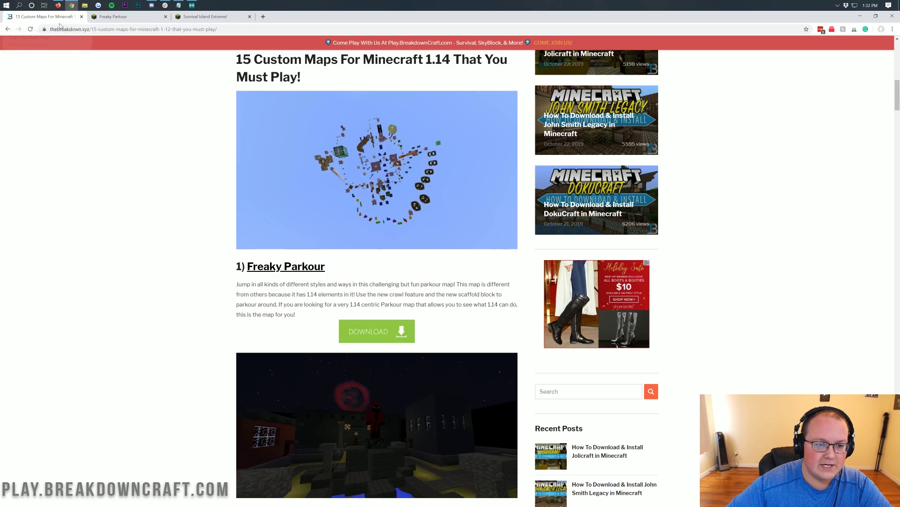
scroll(350, 319, up, 3)
scroll(351, 319, down, 5)
scroll(350, 319, down, 16)
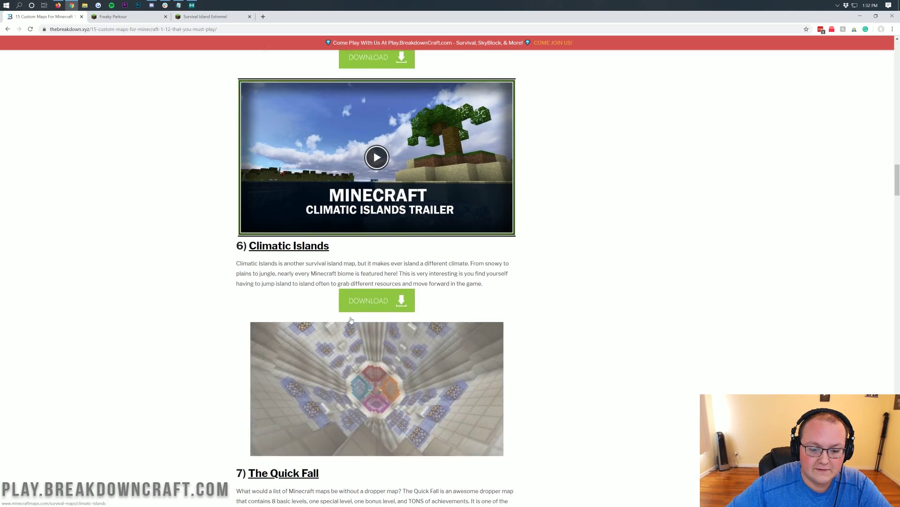
scroll(351, 320, down, 13)
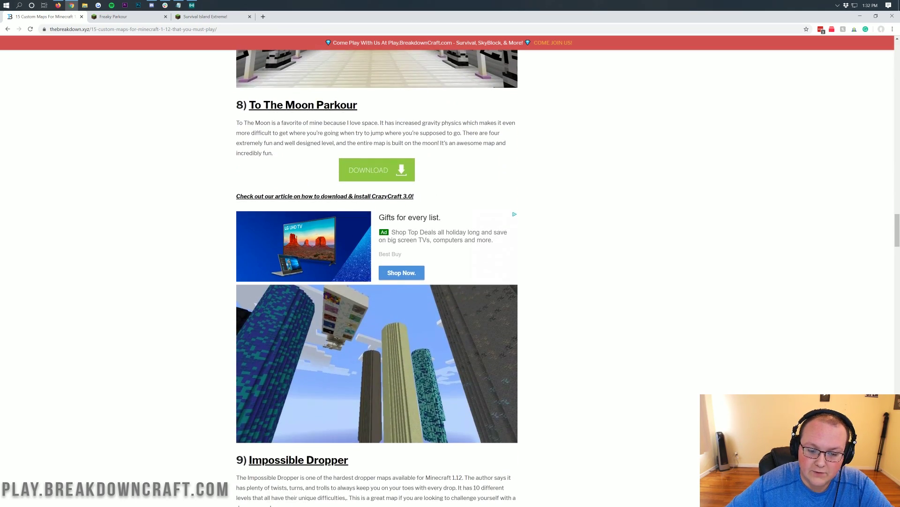
scroll(351, 320, down, 14)
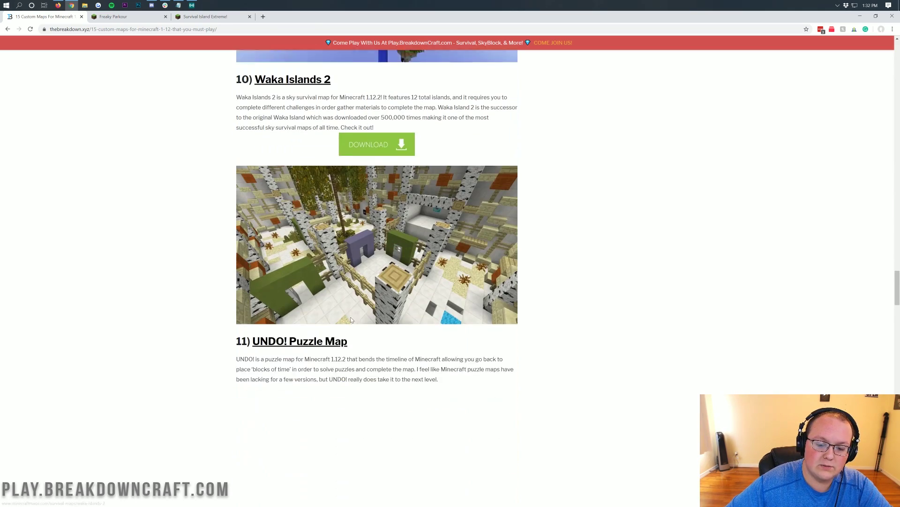
scroll(351, 320, down, 7)
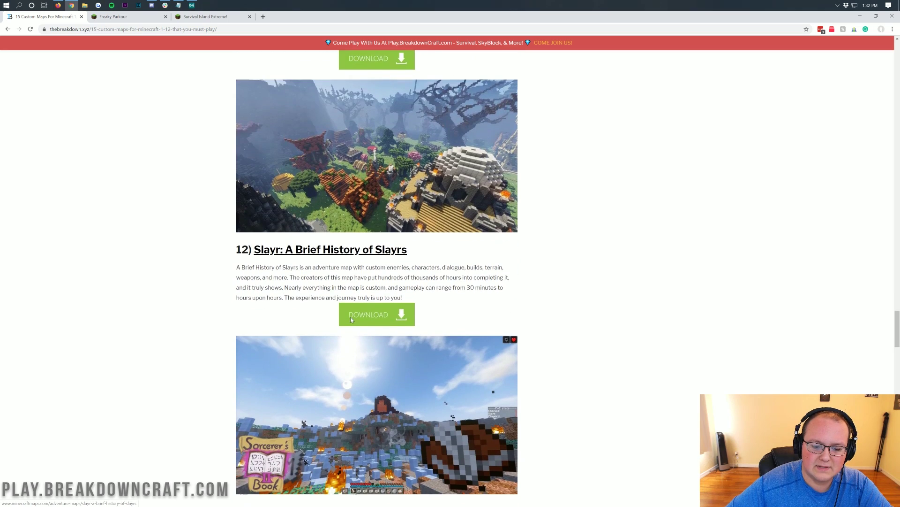
- Browse the article's entries for Slayr: A Brief History of Slayrs and Sorcerer's Book 2
scroll(351, 320, down, 1)
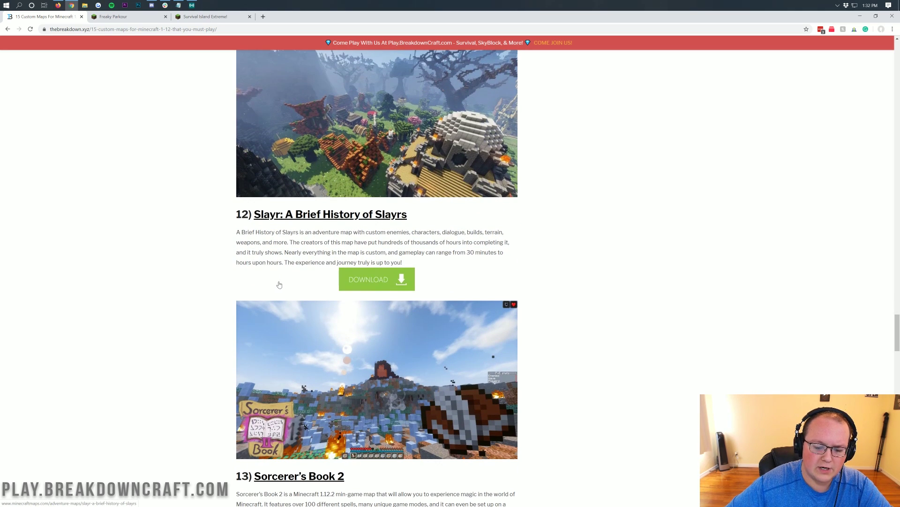
scroll(278, 283, down, 4)
scroll(279, 284, up, 5)
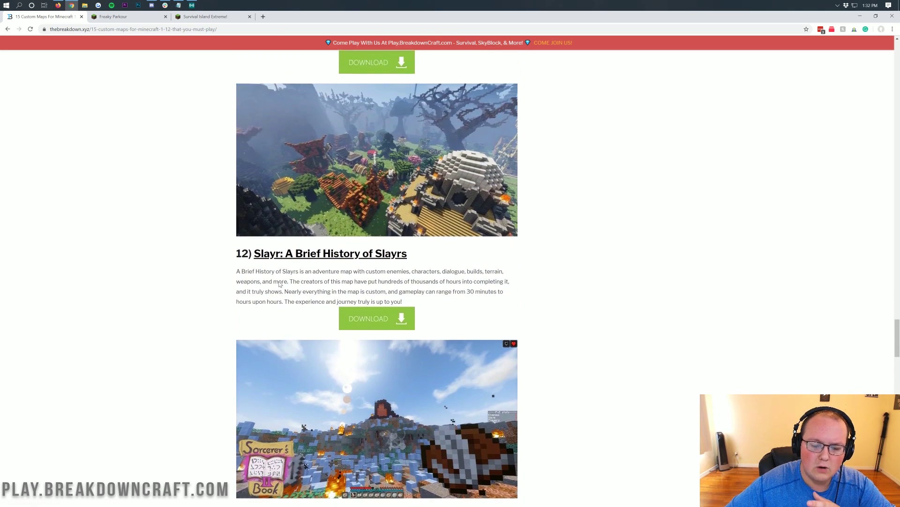
scroll(280, 283, down, 5)
scroll(280, 284, up, 2)
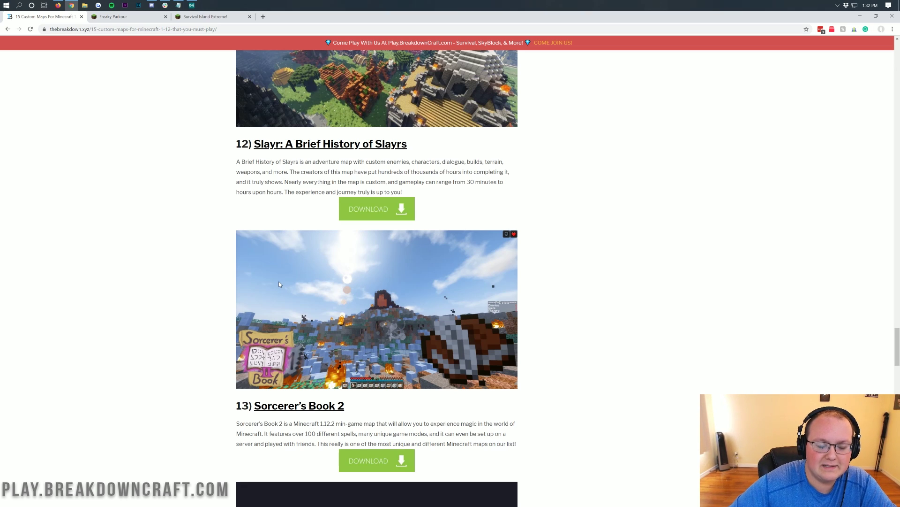
- Download the Freaky Parkour map and the Survival Island Extreme map from their already opened pages
click(111, 22)
scroll(258, 272, down, 4)
scroll(256, 260, down, 2)
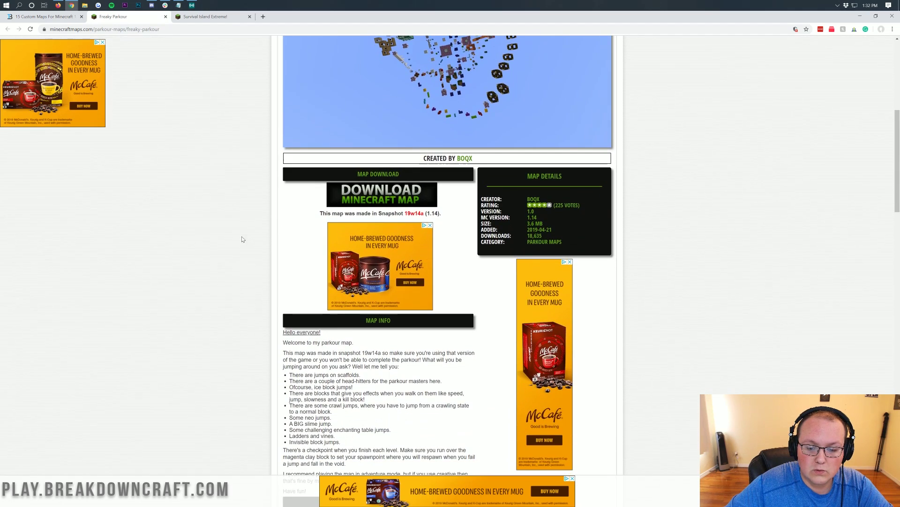
scroll(234, 216, up, 3)
scroll(235, 216, down, 3)
click(356, 199)
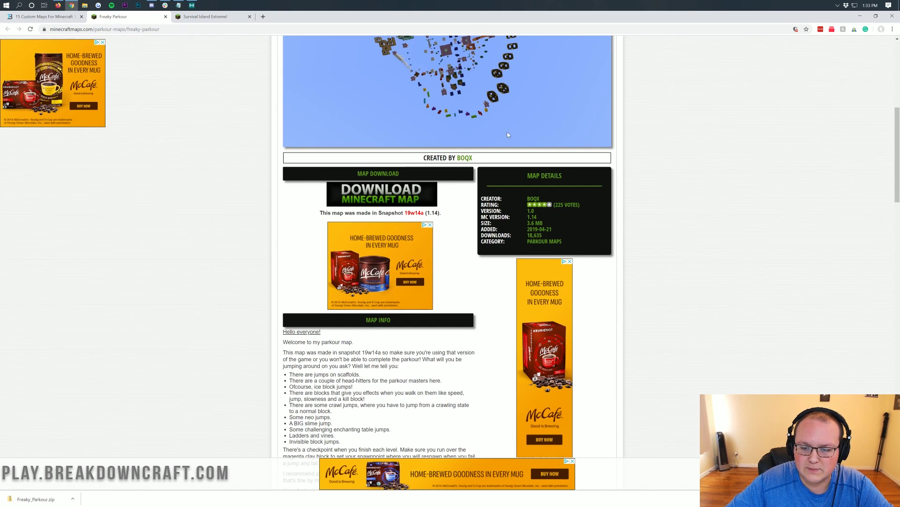
click(205, 17)
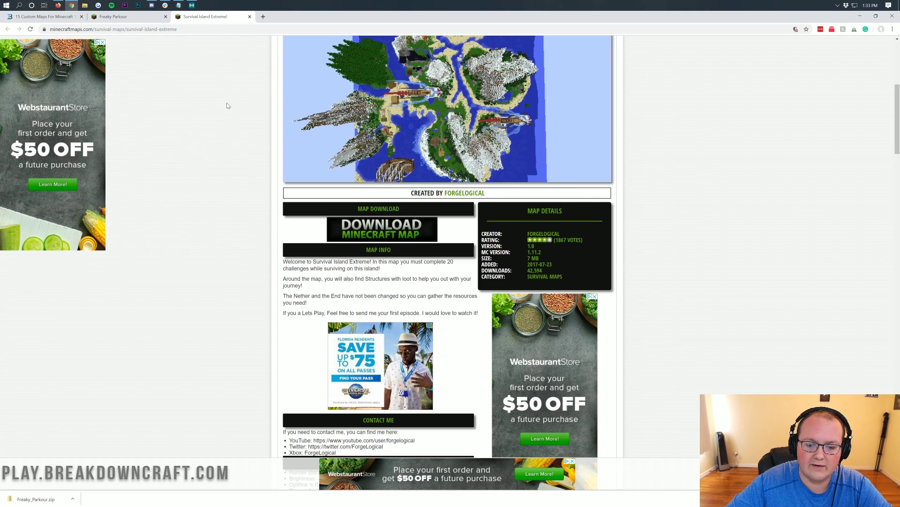
click(349, 233)
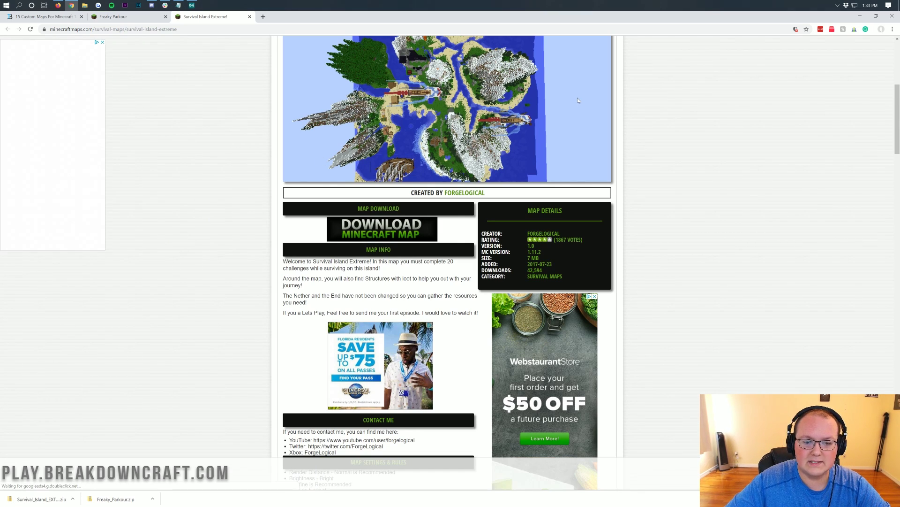
- Minimise the browser and move the Freaky Parkour and Survival Island Extreme zip files side by side towards the middle of the desktop
click(859, 21)
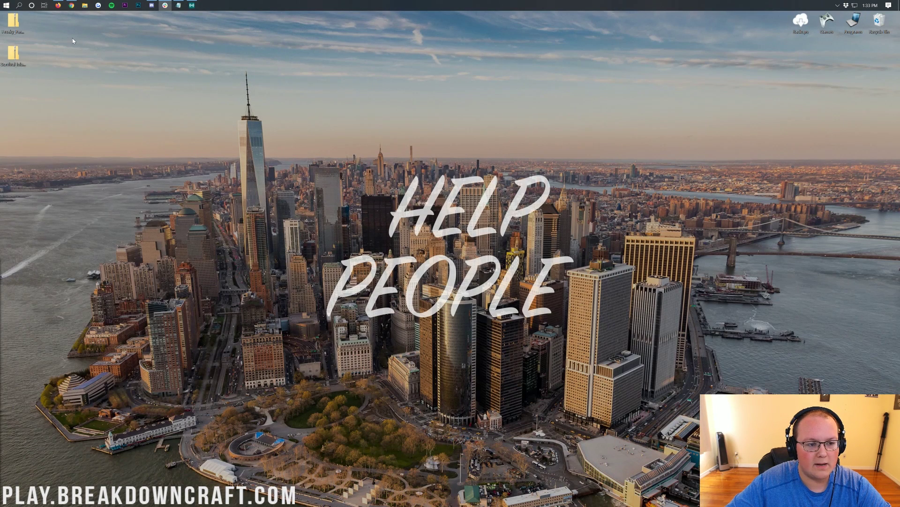
drag(13, 21, 335, 84)
drag(13, 54, 416, 97)
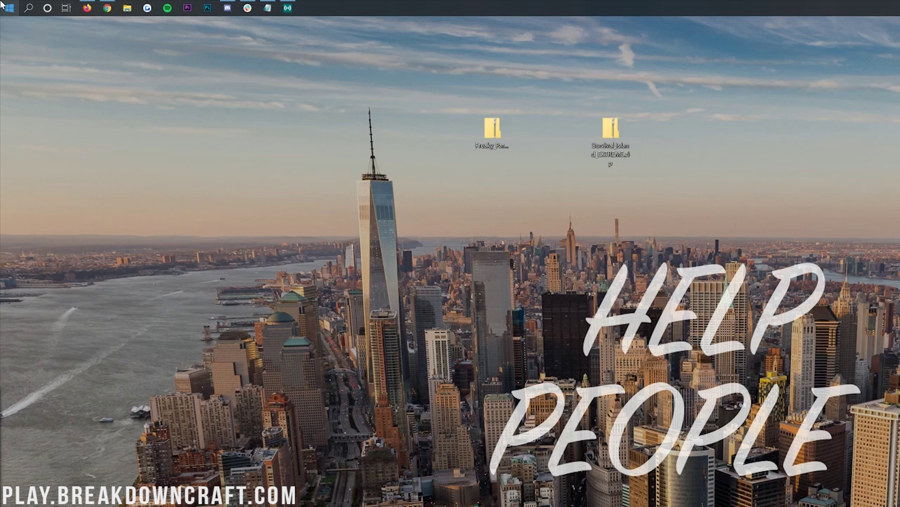
- Search Windows for "downloads", open the Downloads folder to view where downloaded maps may be stored, and close it
click(2, 4)
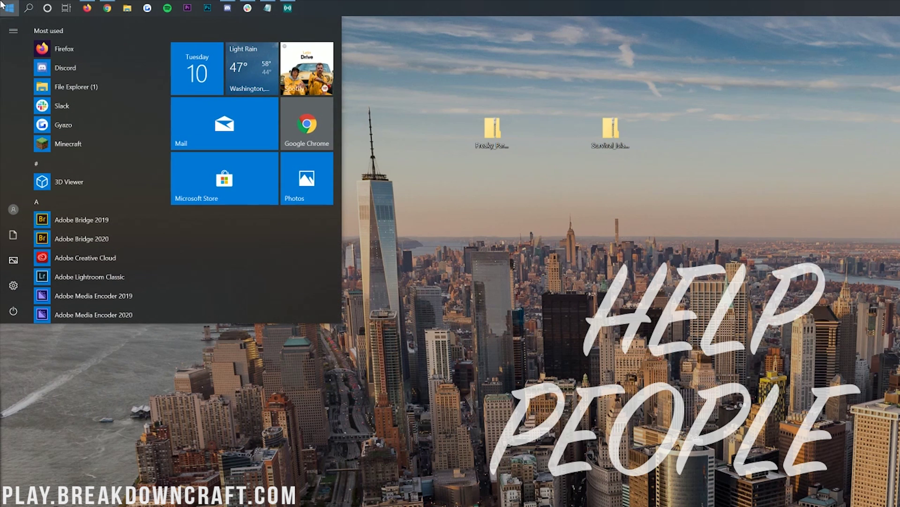
text(downloads)
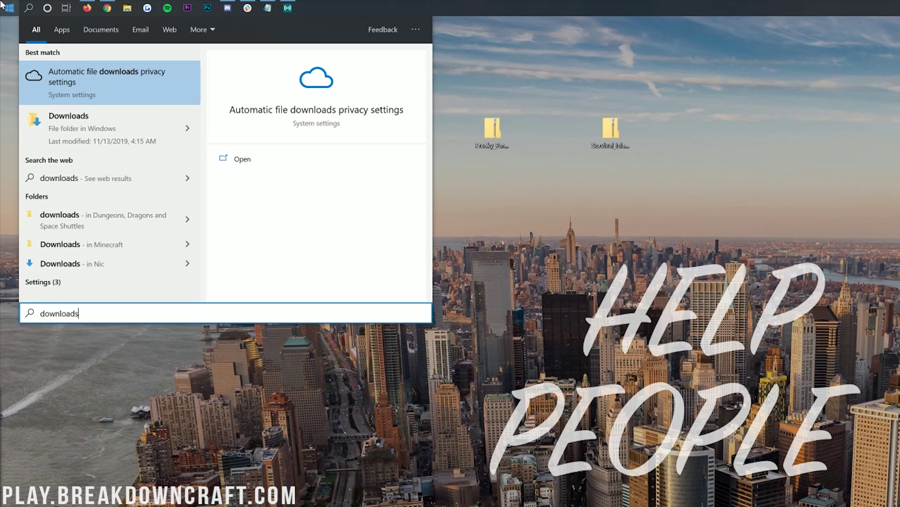
click(106, 135)
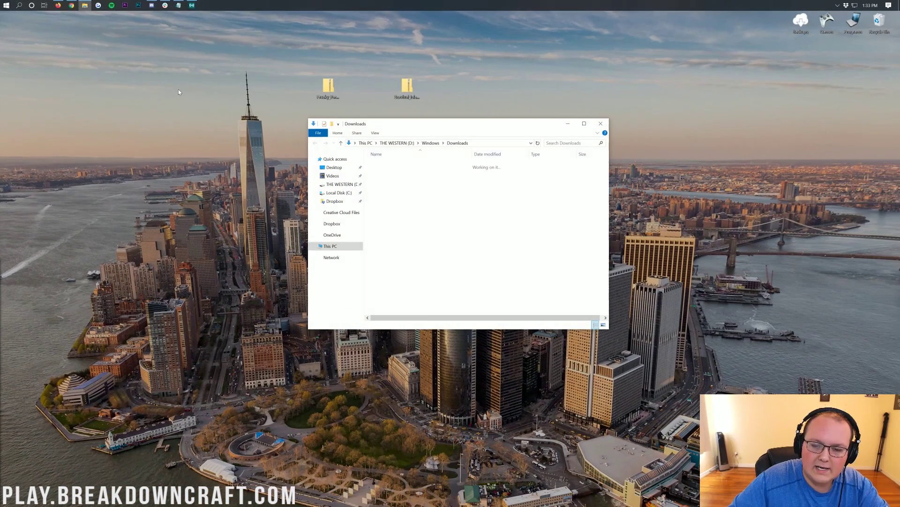
drag(254, 96, 399, 87)
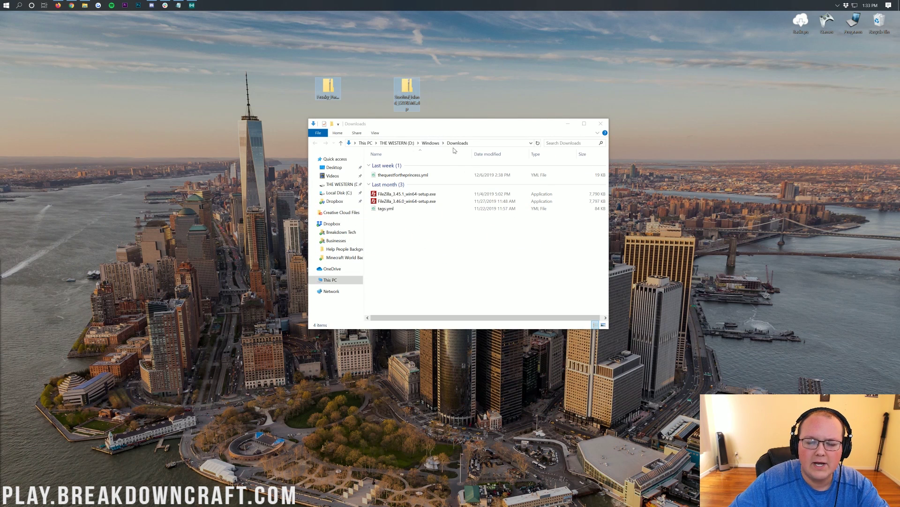
click(461, 87)
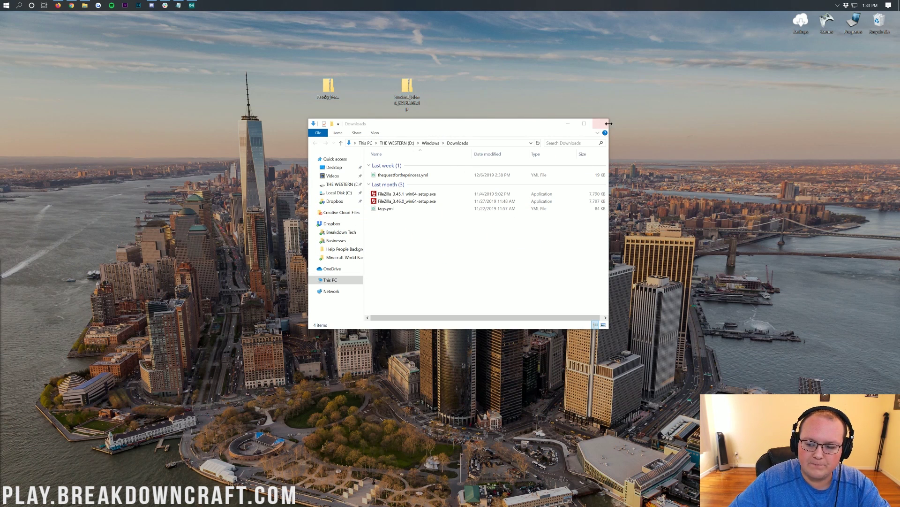
click(592, 124)
click(602, 123)
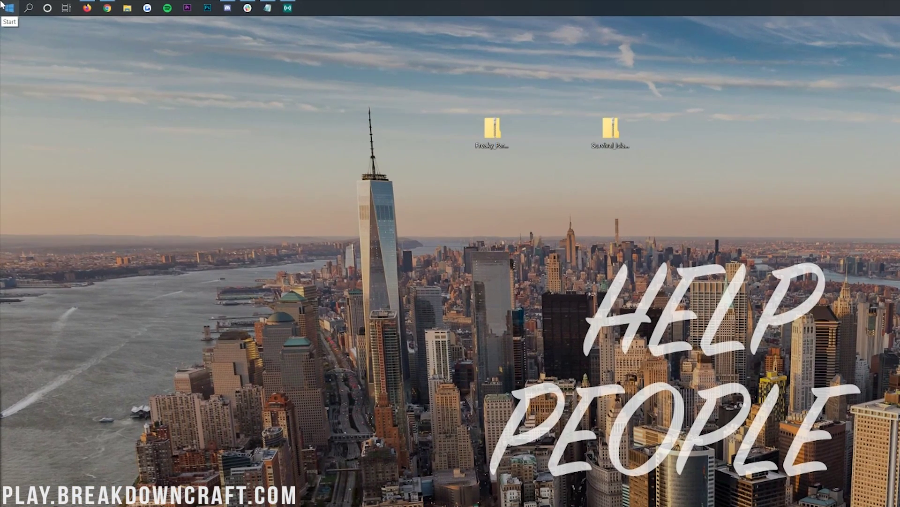
- Open %appdata% through the Windows Run dialog and go to the saves folder inside .minecraft
click(3, 4)
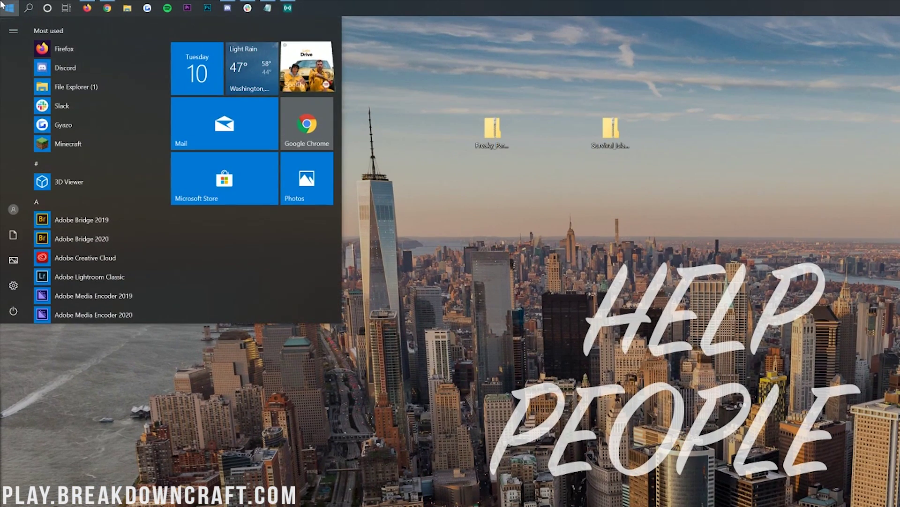
text(run)
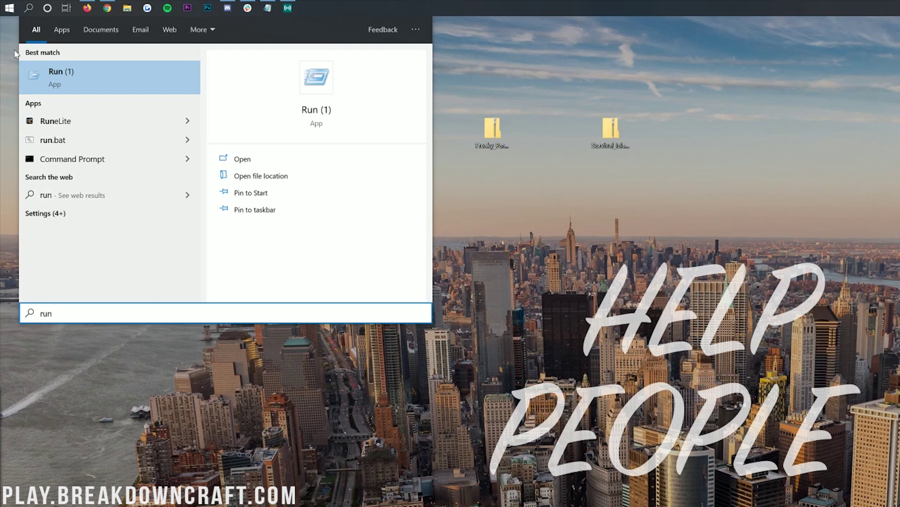
click(106, 80)
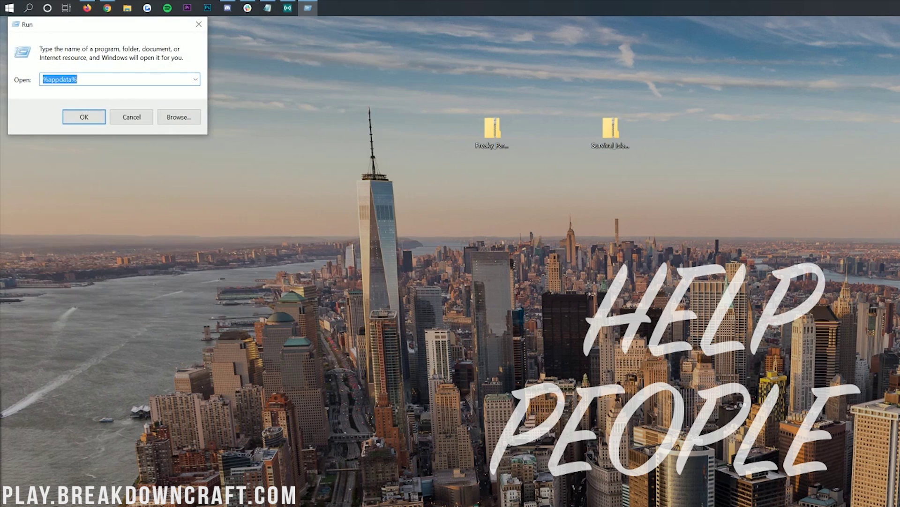
key(BackSpace)
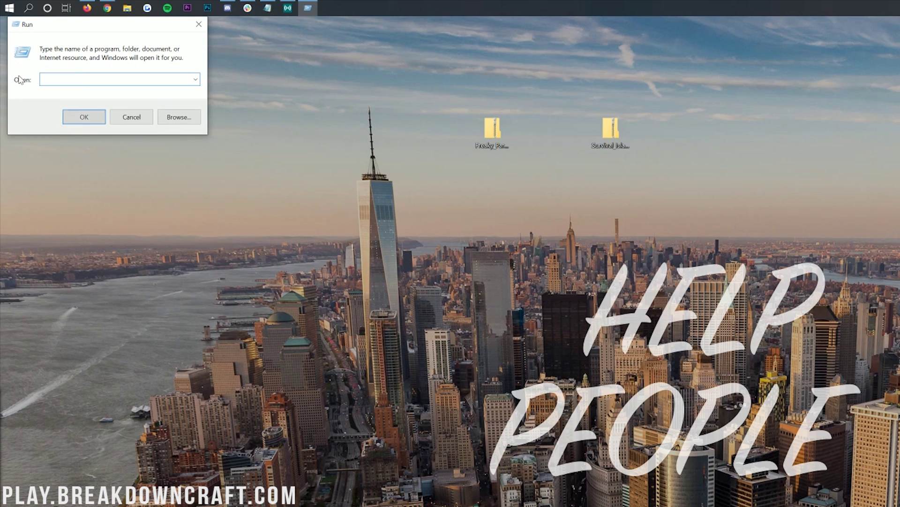
text(%appd)
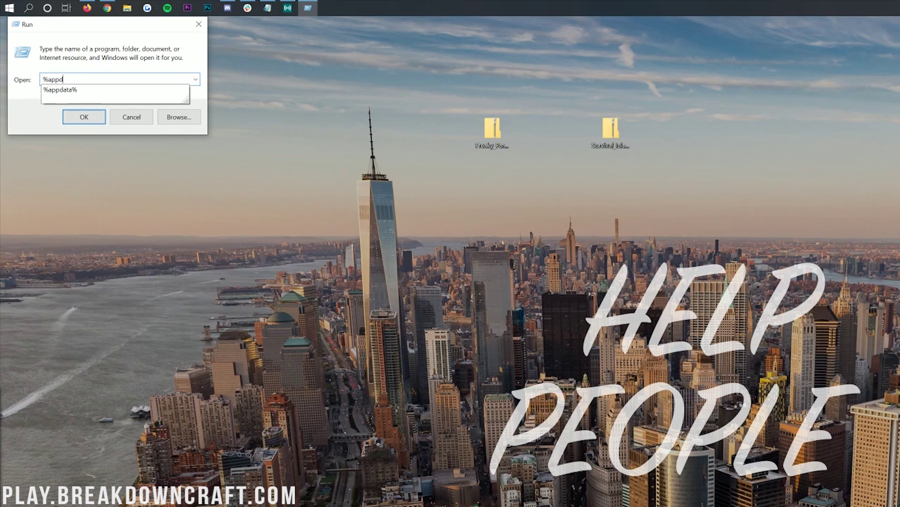
text(ata%)
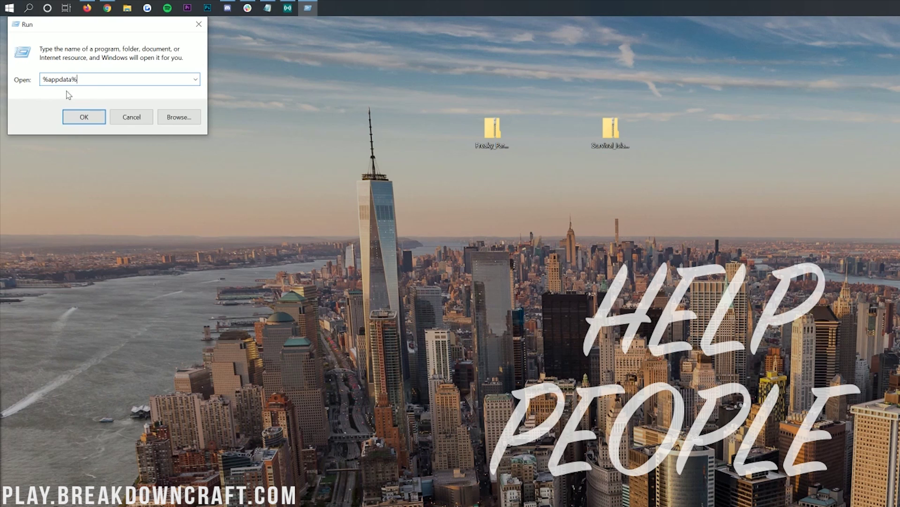
key(ctrl+a)
key(End)
click(83, 115)
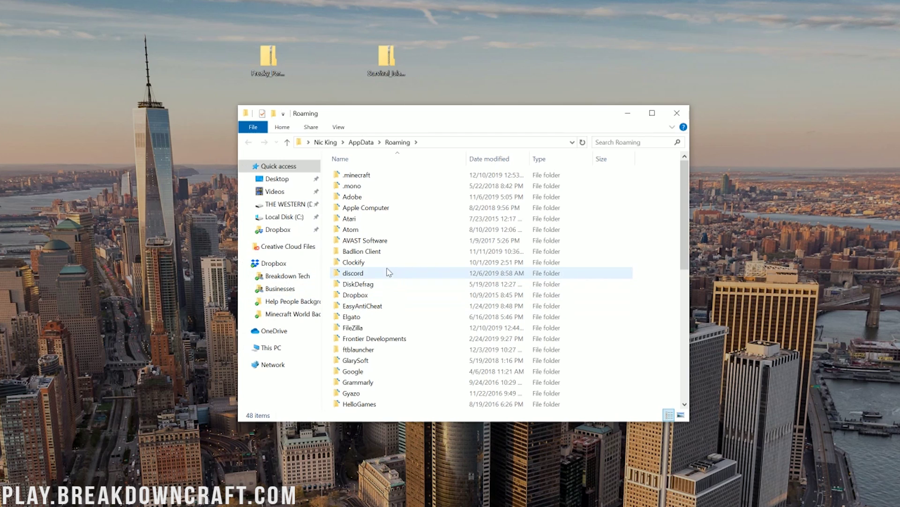
double_click(370, 177)
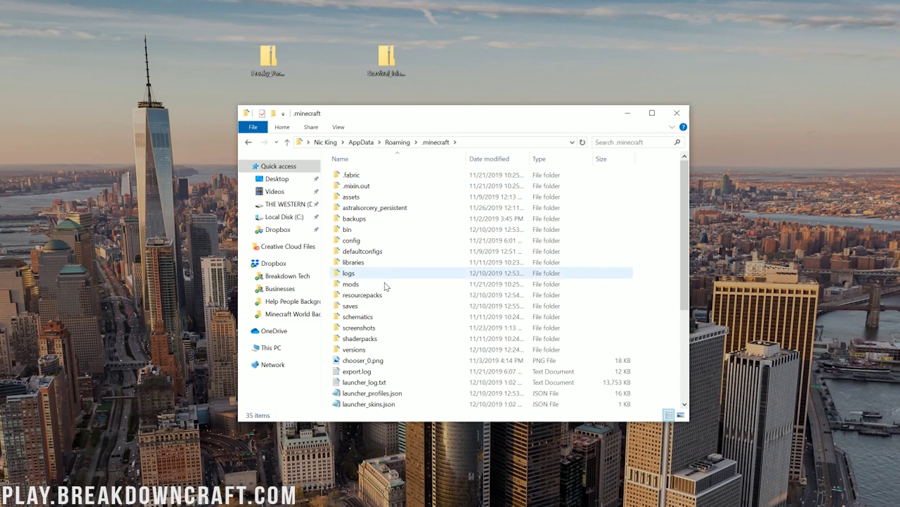
double_click(386, 306)
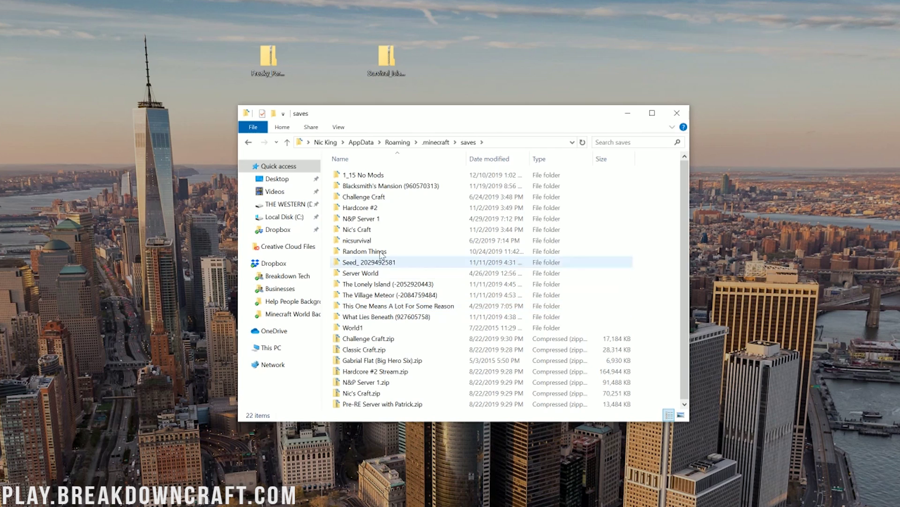
click(389, 315)
ctrl+click(384, 294)
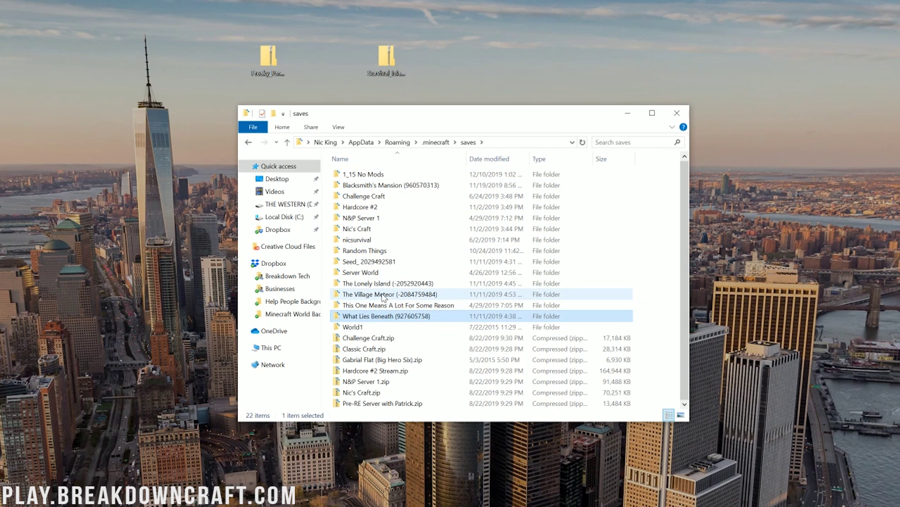
ctrl+click(381, 283)
ctrl+click(376, 262)
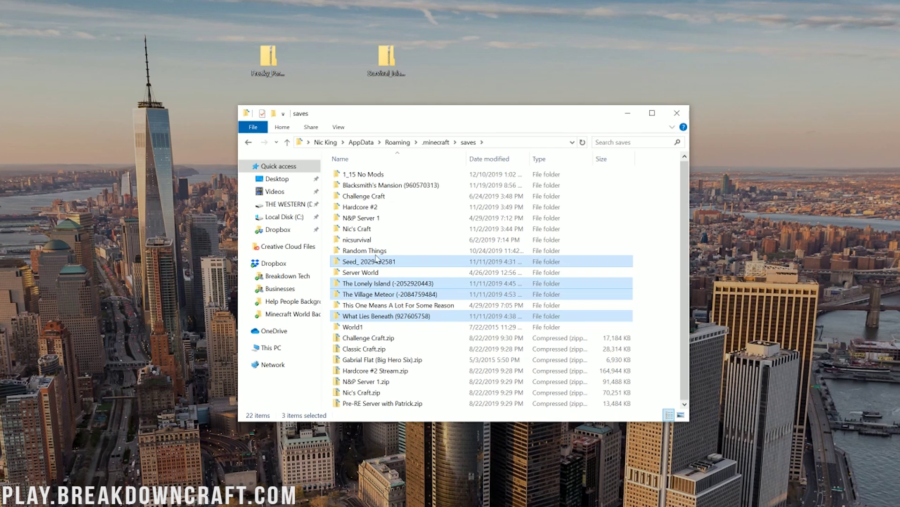
ctrl+click(375, 185)
right_click(374, 187)
click(415, 368)
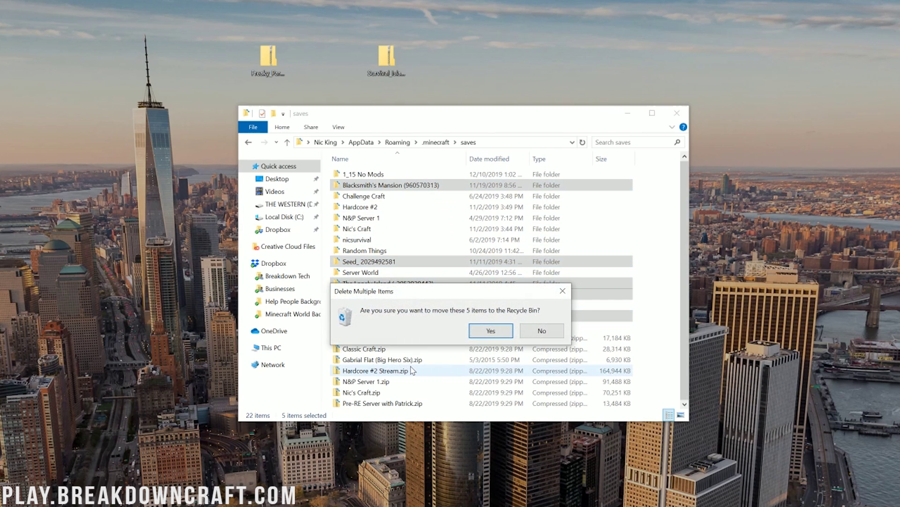
key(Escape)
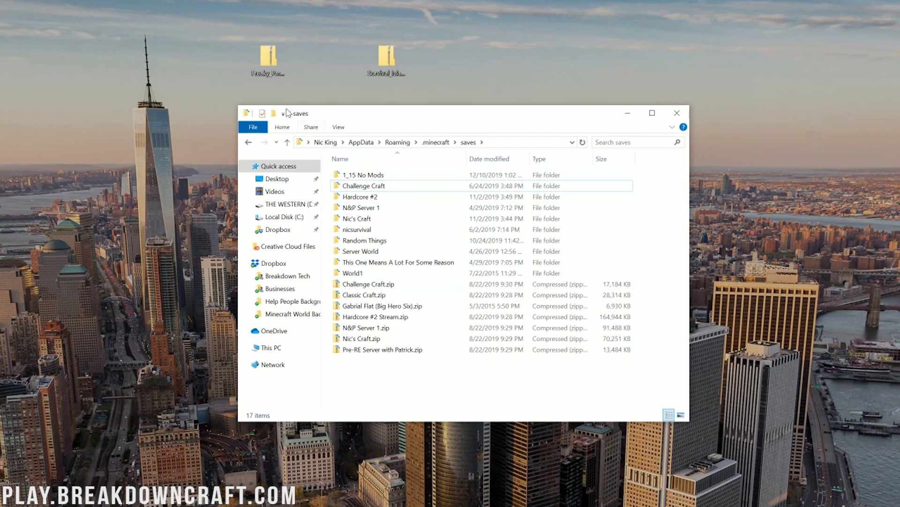
- Try placing Freaky_Parkour.zip directly in the saves folder and delete that copy again
drag(268, 56, 409, 401)
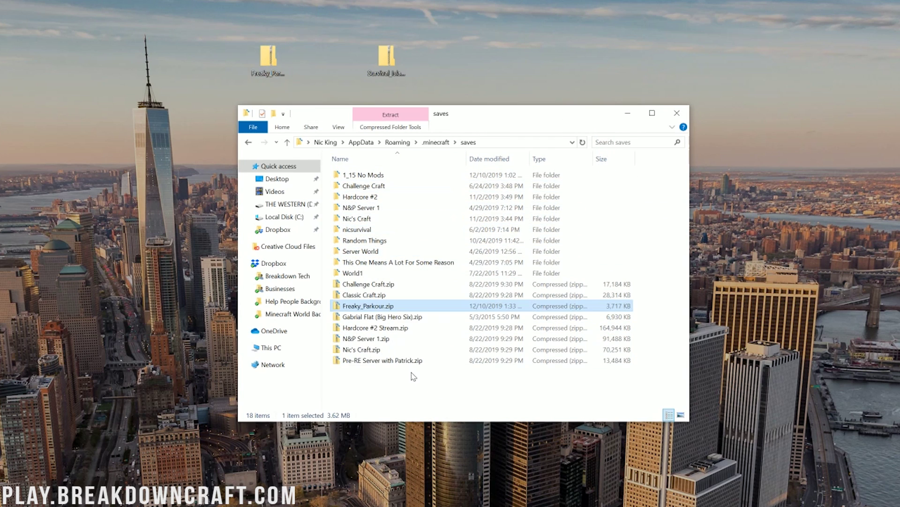
drag(363, 306, 215, 66)
click(557, 227)
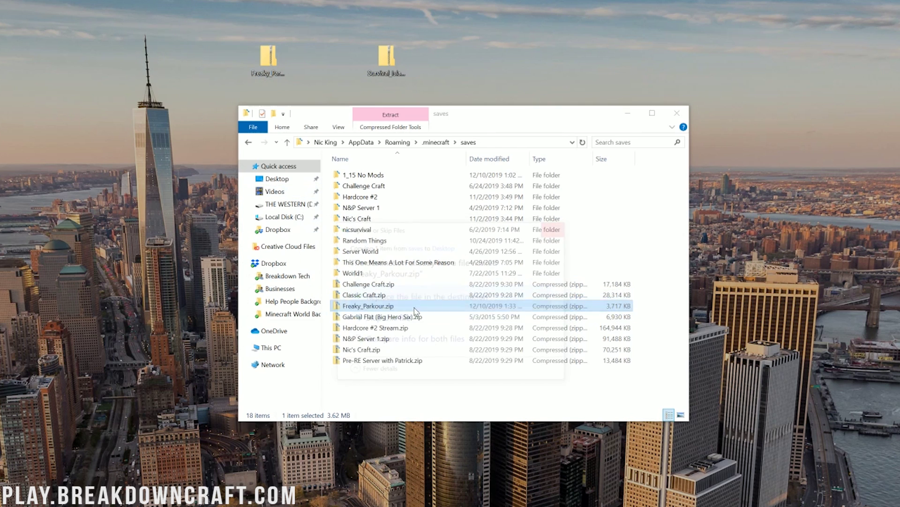
right_click(361, 307)
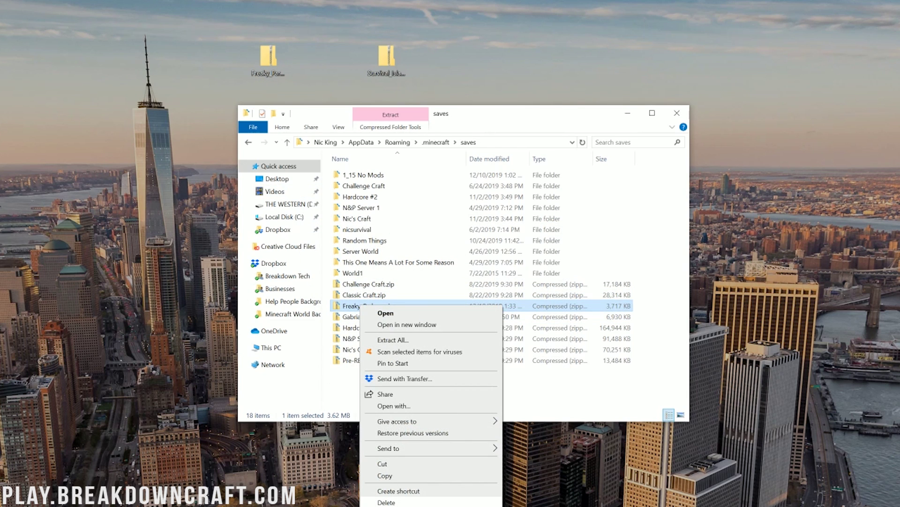
click(386, 502)
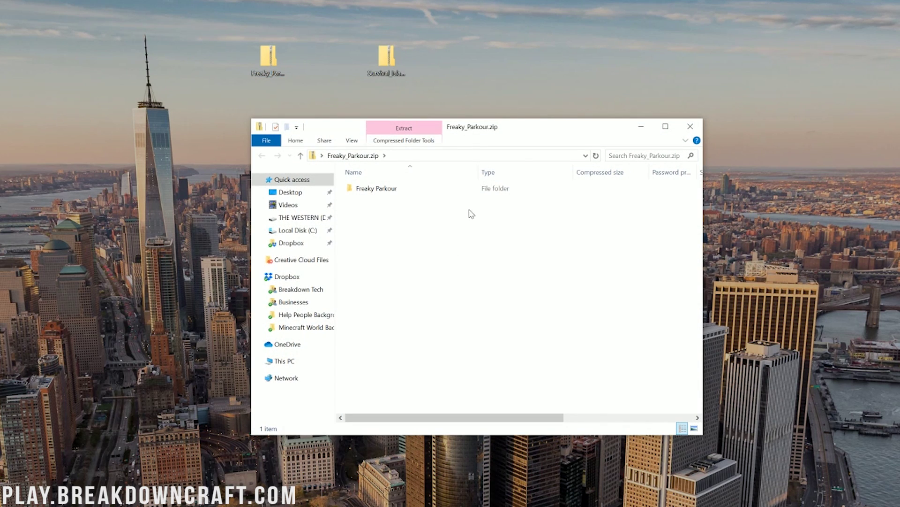
- Open the Freaky Parkour folder inside Freaky_Parkour.zip and examine its world files and subfolders
click(369, 192)
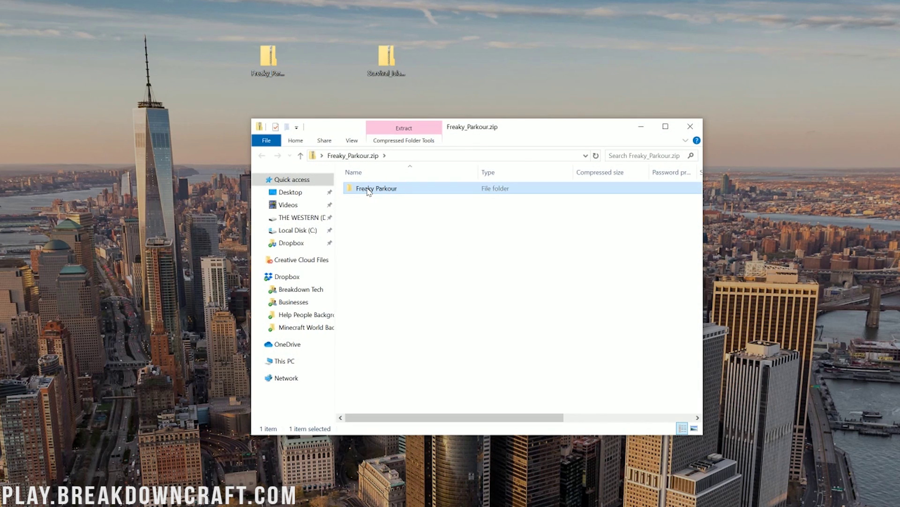
double_click(368, 190)
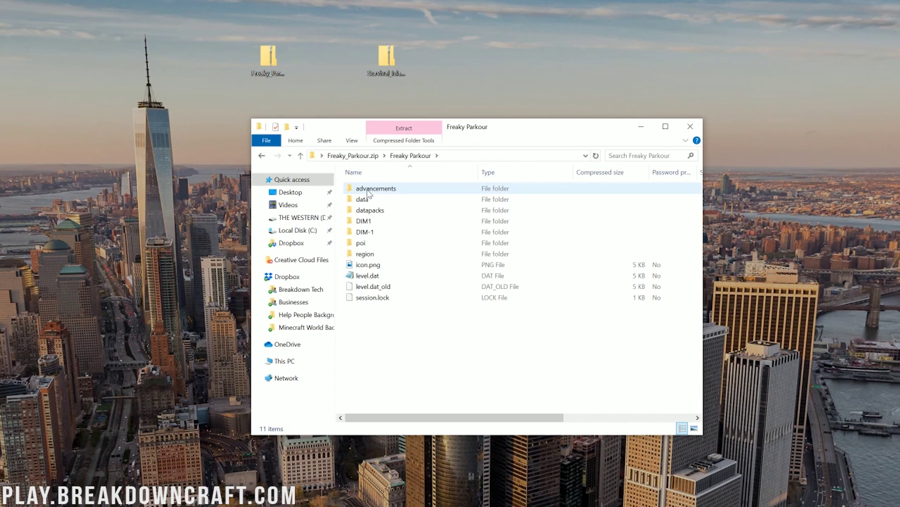
click(370, 198)
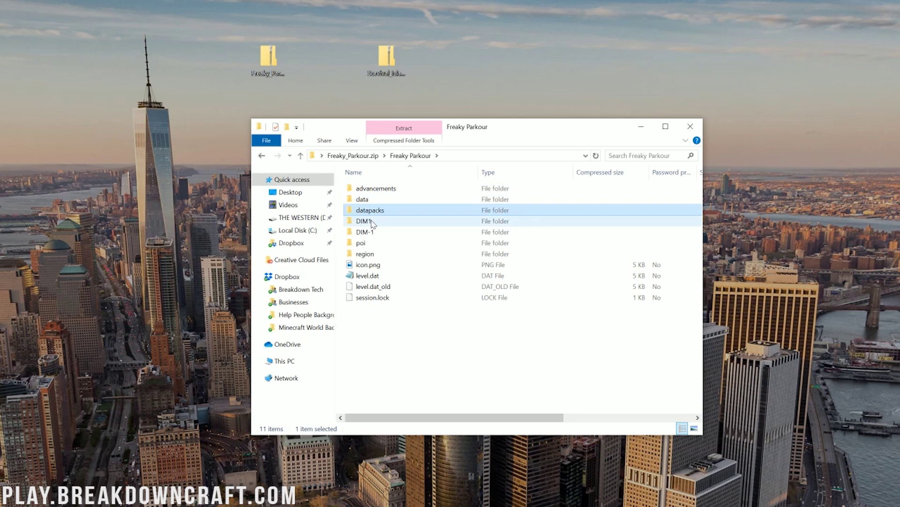
- Extract the Freaky Parkour folder from Freaky_Parkour.zip to the desktop and close the zip window
click(372, 241)
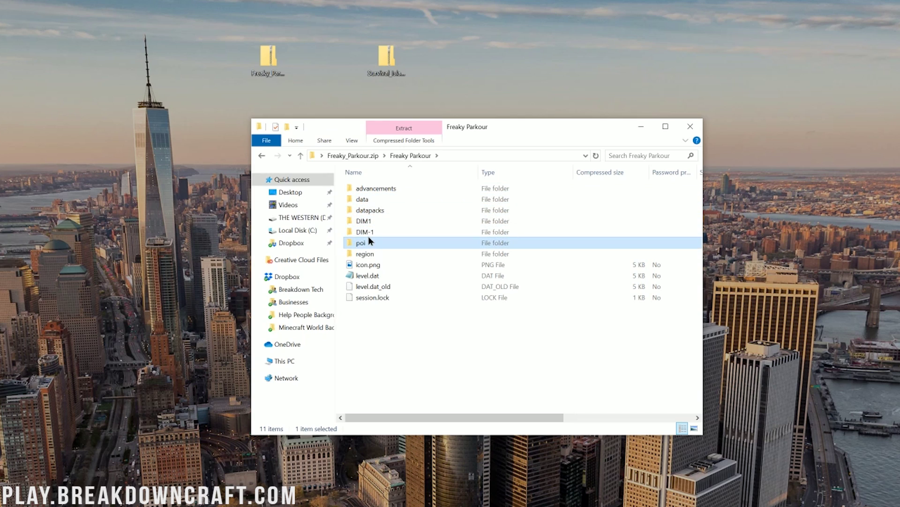
key(BackSpace)
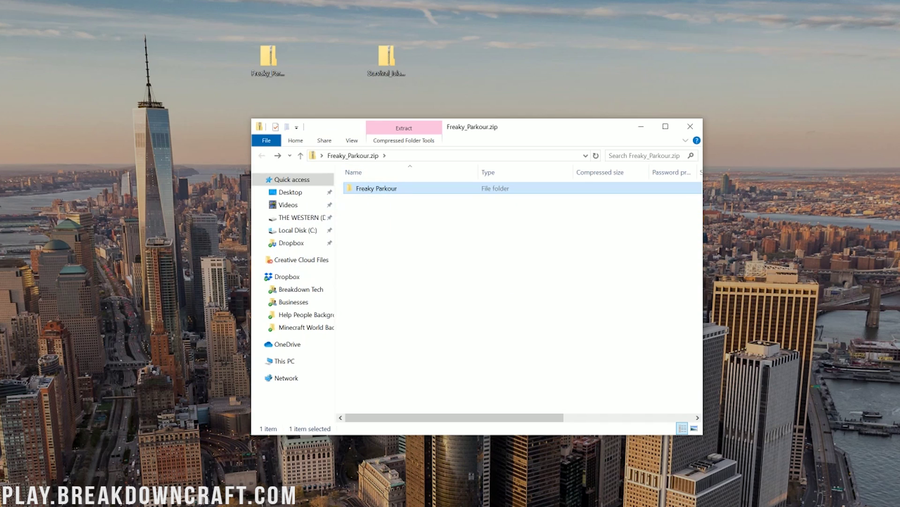
key(alt+Tab)
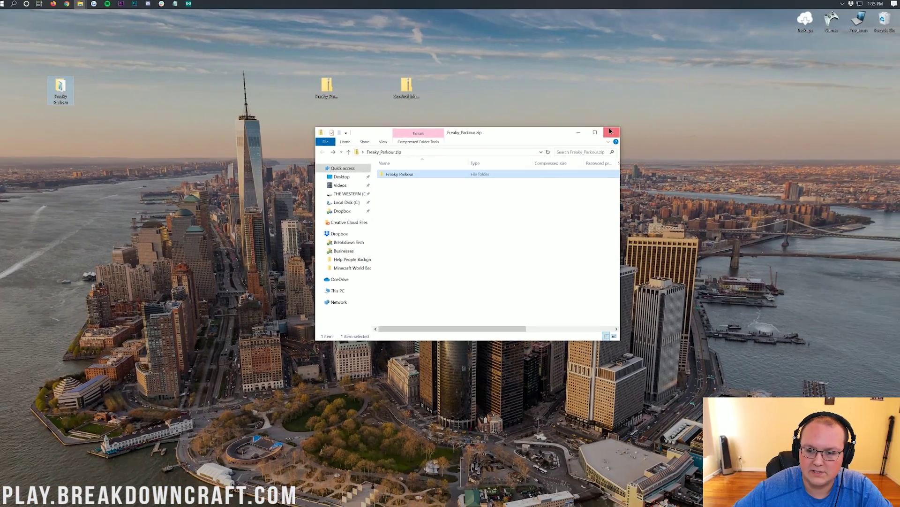
click(610, 131)
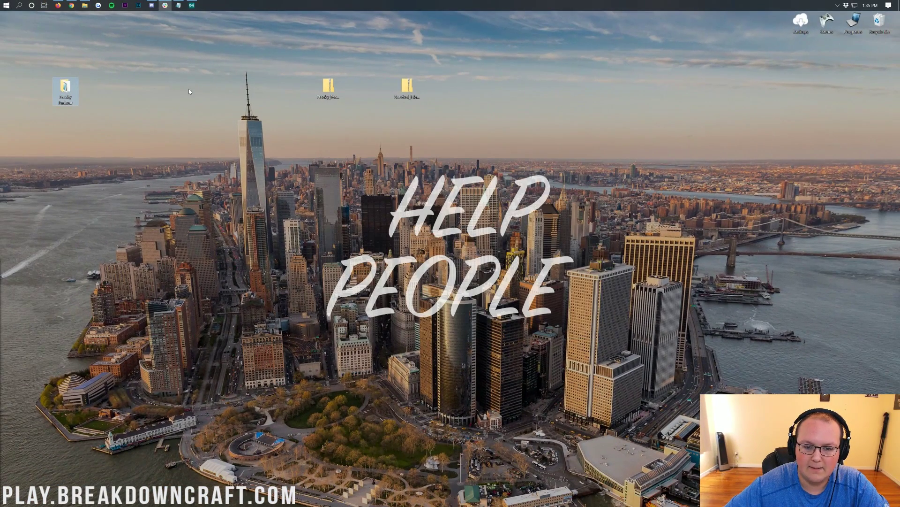
- Open the extracted Freaky Parkour folder on the desktop, examine its world files and datapacks subfolder, and close it
double_click(66, 89)
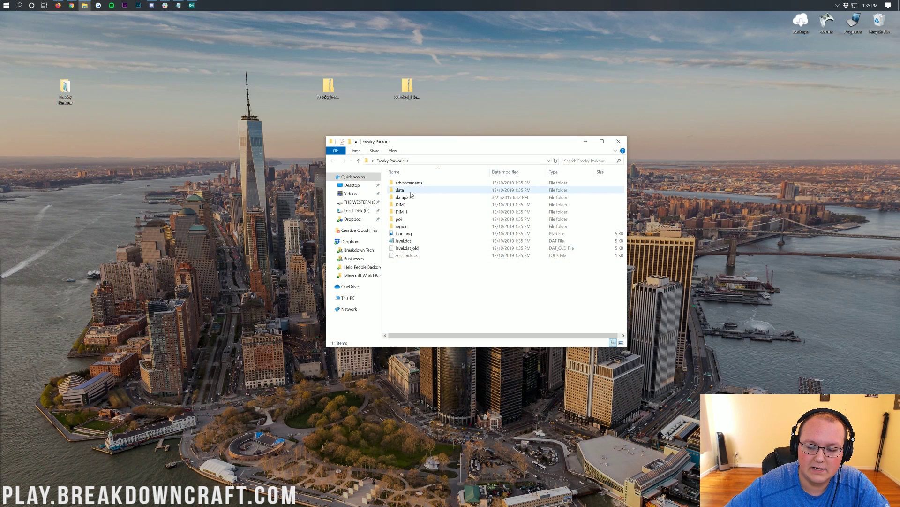
click(411, 191)
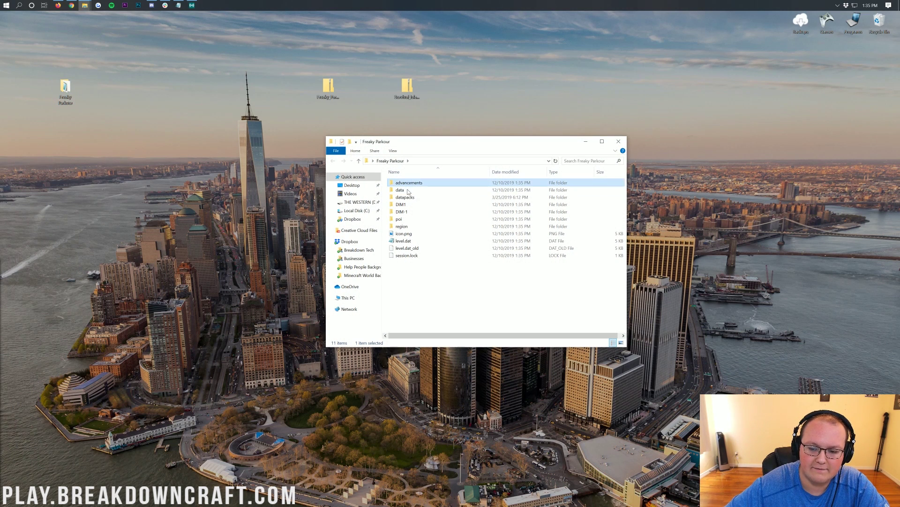
click(411, 213)
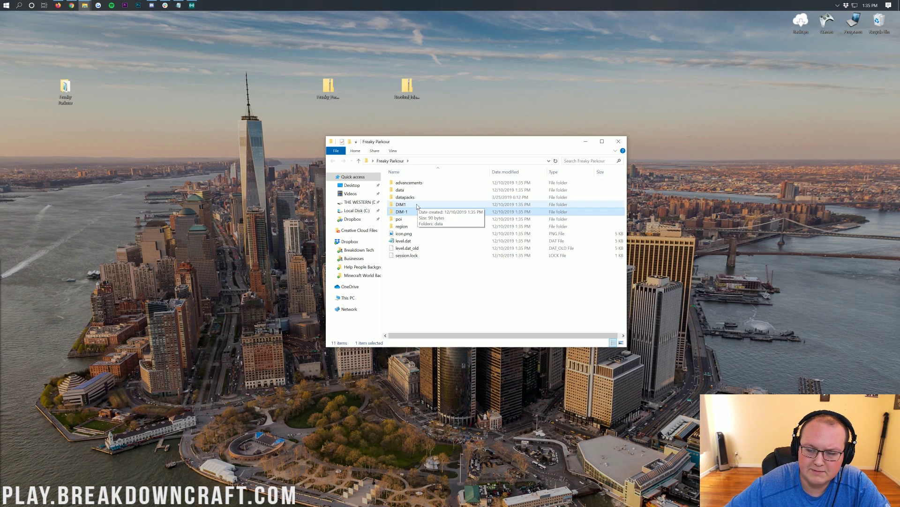
click(409, 205)
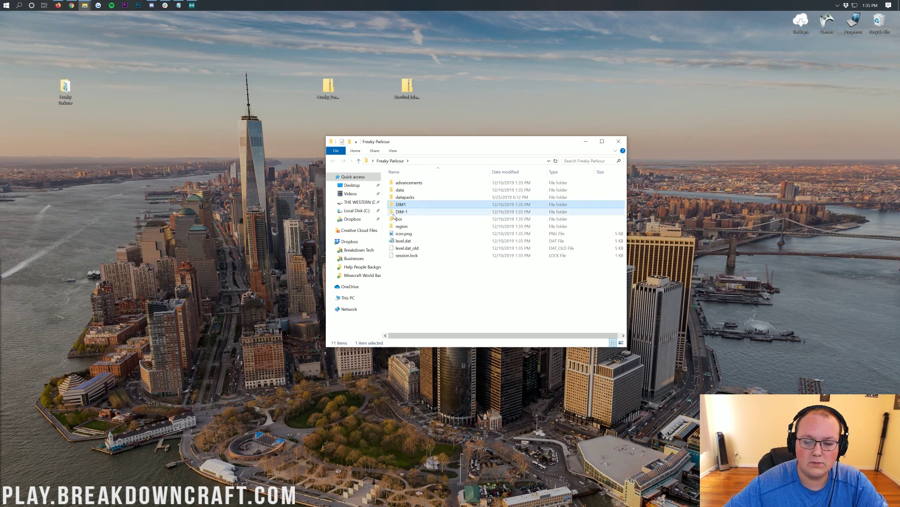
click(453, 199)
double_click(453, 202)
key(alt+Left)
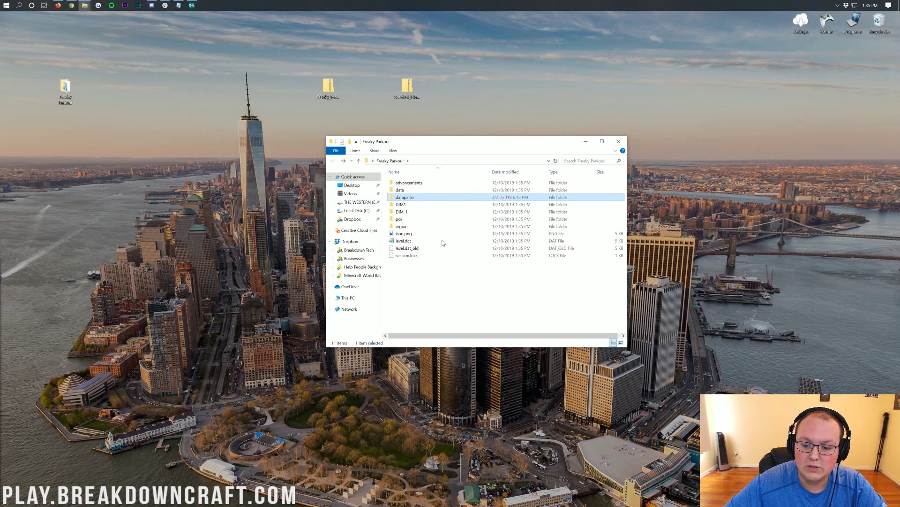
click(617, 142)
- Open Survival_Island_EXTREME.zip, check its world folder, and extract the Survival Island EXTREME folder to the desktop
click(407, 87)
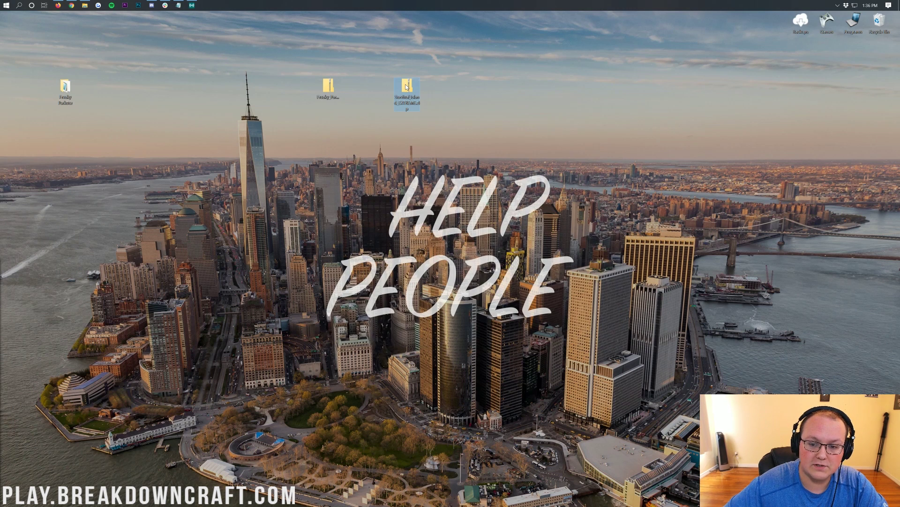
double_click(407, 86)
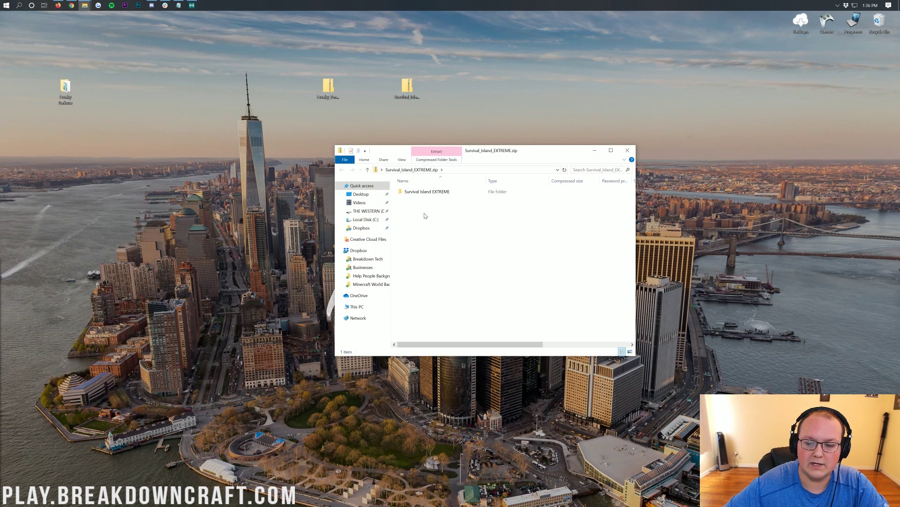
double_click(416, 191)
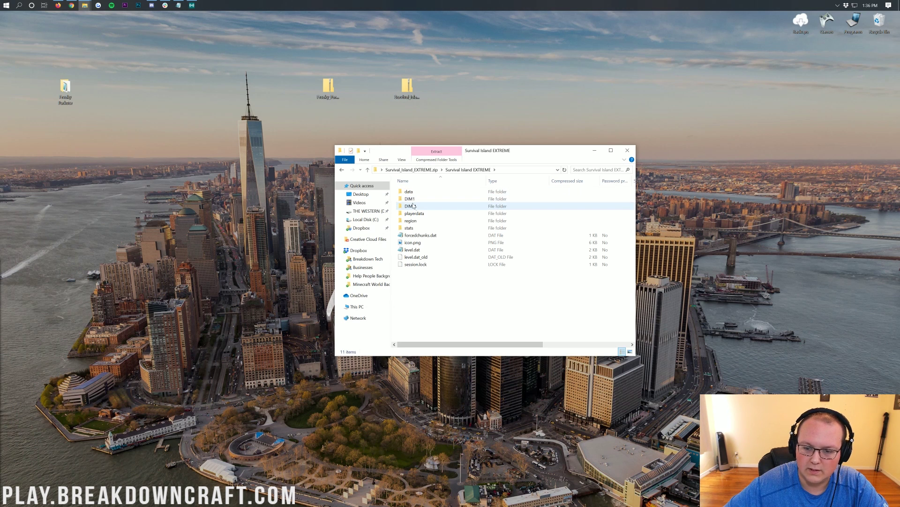
click(341, 170)
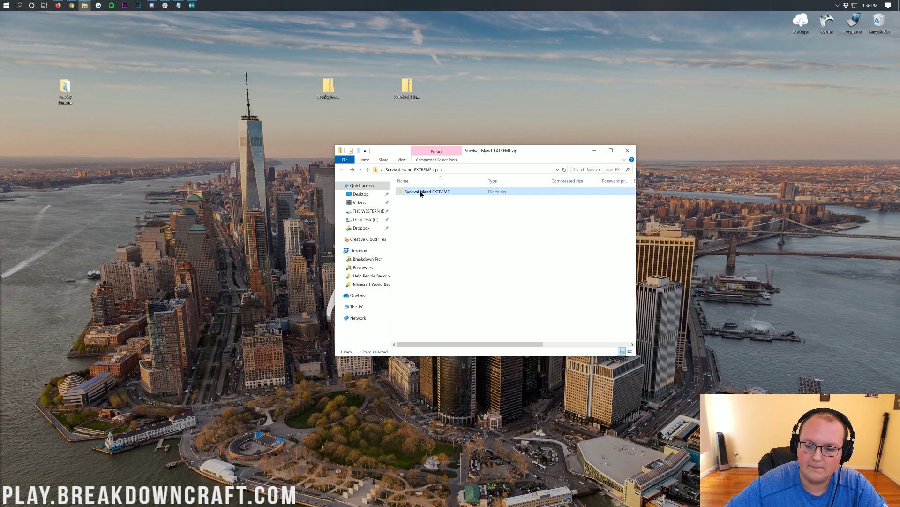
drag(420, 194, 92, 118)
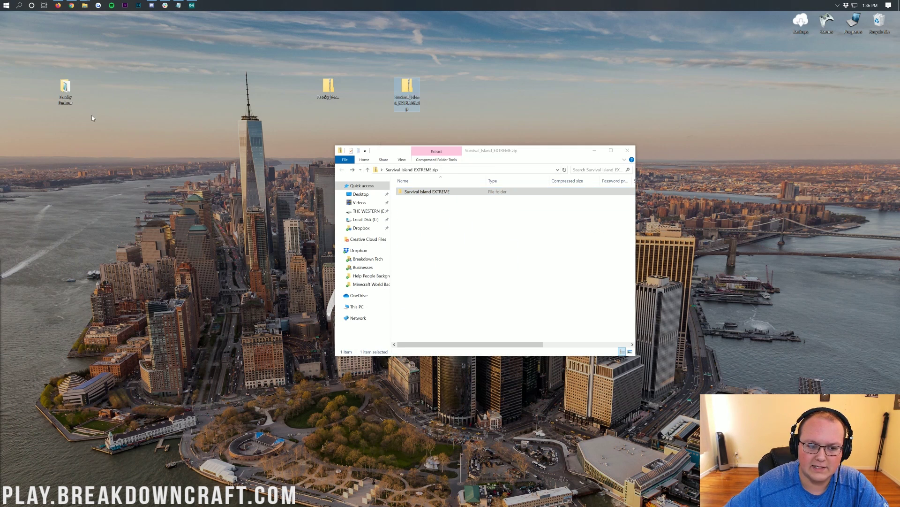
click(627, 150)
- Permanently delete the Freaky Parkour and Survival Island EXTREME zip files from the desktop
drag(201, 78, 465, 71)
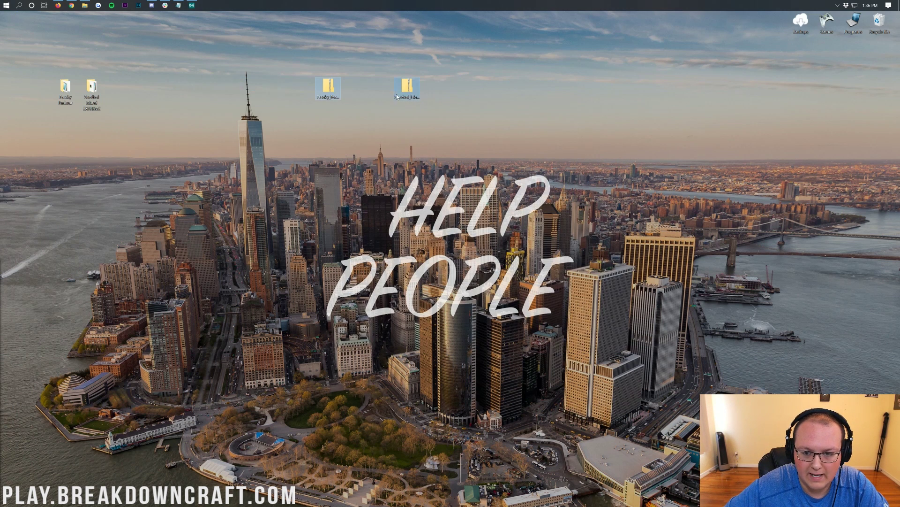
key(Delete)
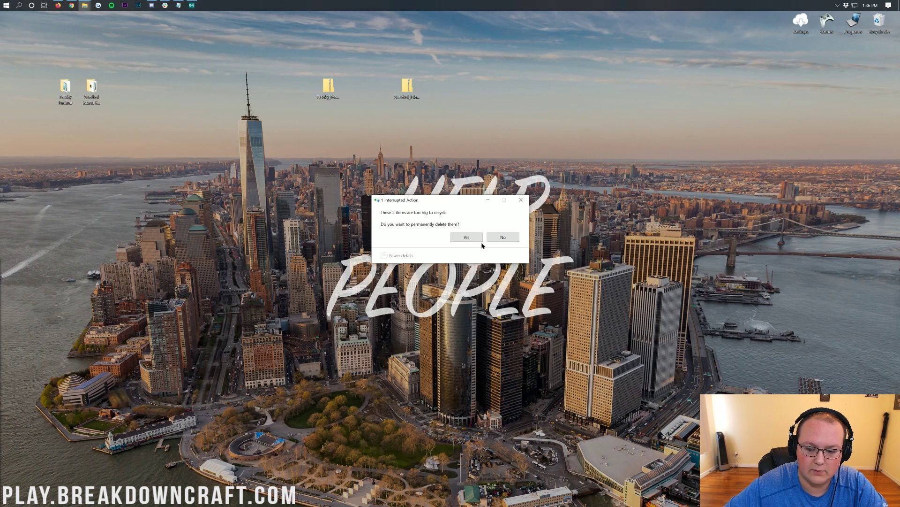
click(466, 237)
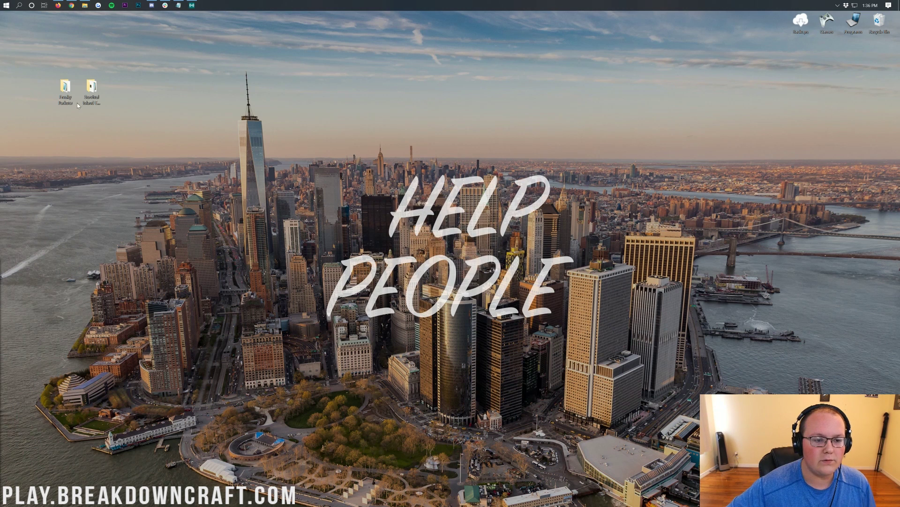
- Check the world files inside the extracted Freaky Parkour and Survival Island EXTREME folders and close both windows
double_click(65, 90)
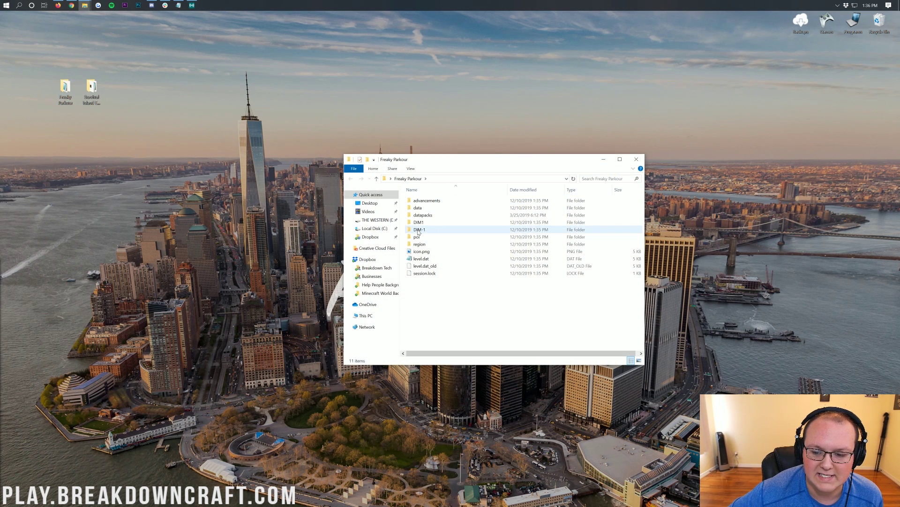
click(90, 94)
key(Return)
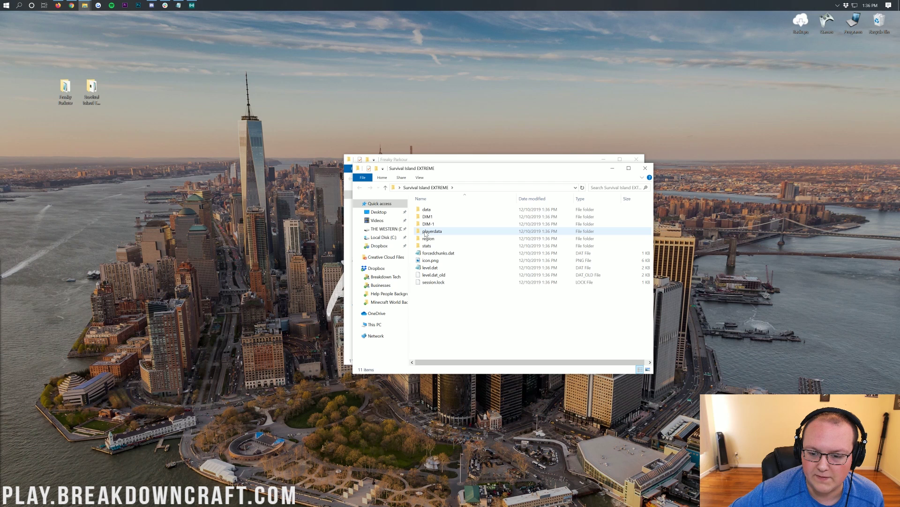
click(645, 168)
click(636, 159)
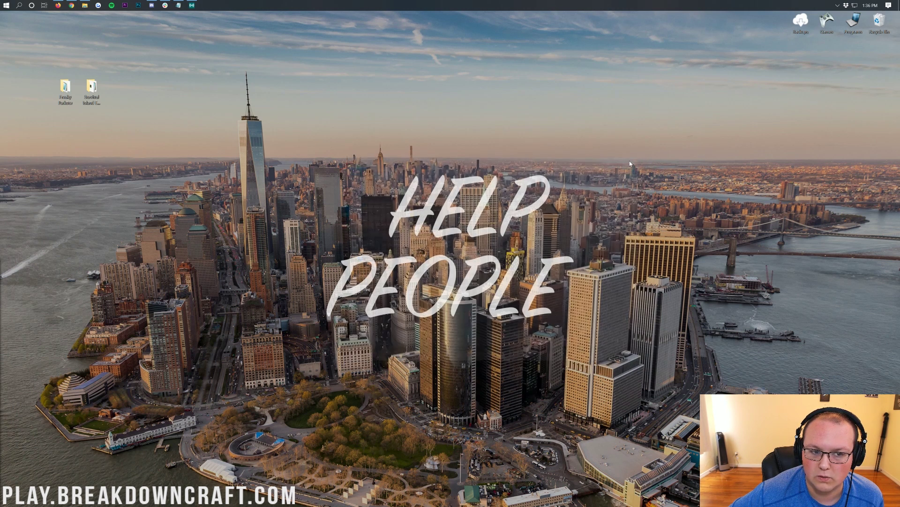
- Close the open saves window and open %appdata% through the Windows Run dialog
click(84, 5)
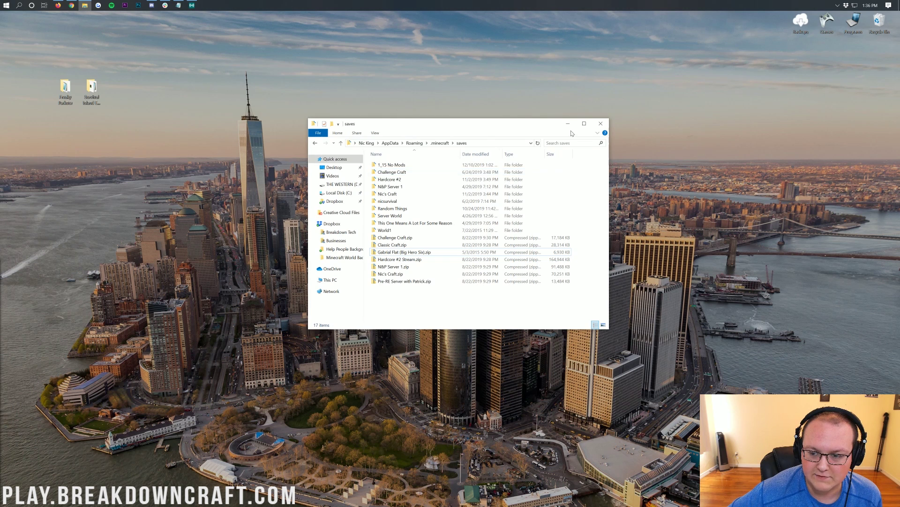
click(600, 124)
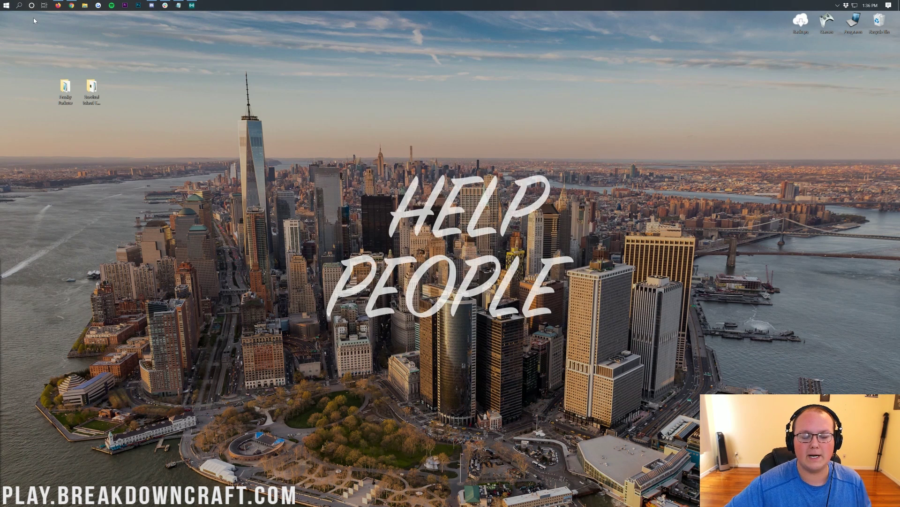
click(3, 4)
key(super+r)
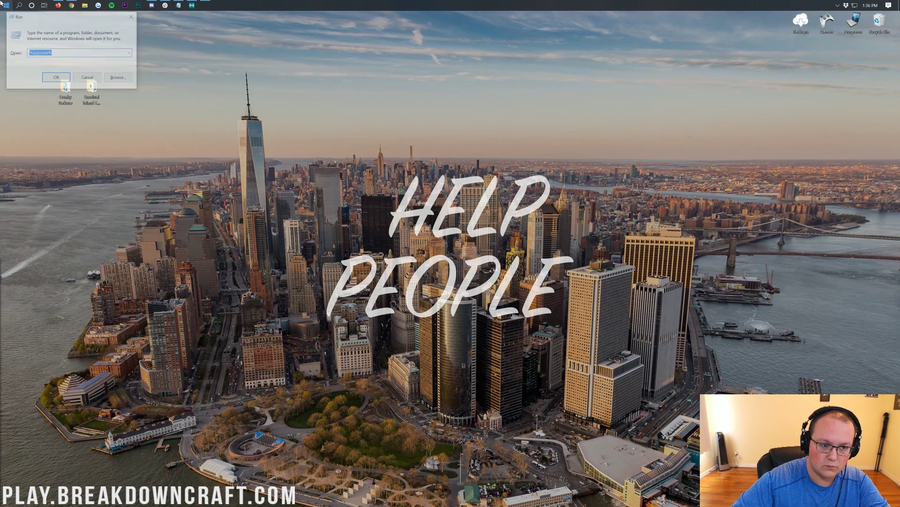
text(%appdata%)
key(shift+Left)
key(shift+Left)
key(shift+Left)
key(shift+Left)
key(shift+Left)
key(shift+Left)
key(shift+Left)
key(shift+Left)
key(shift+Left)
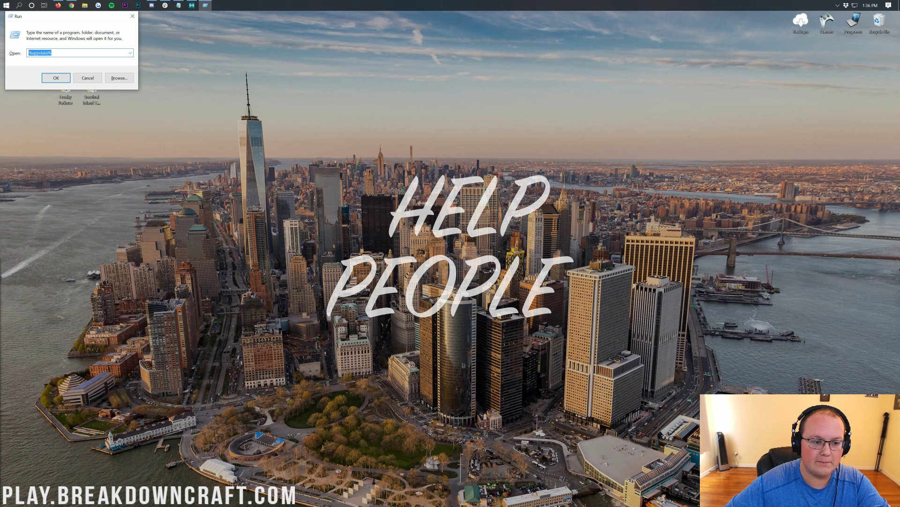
click(54, 76)
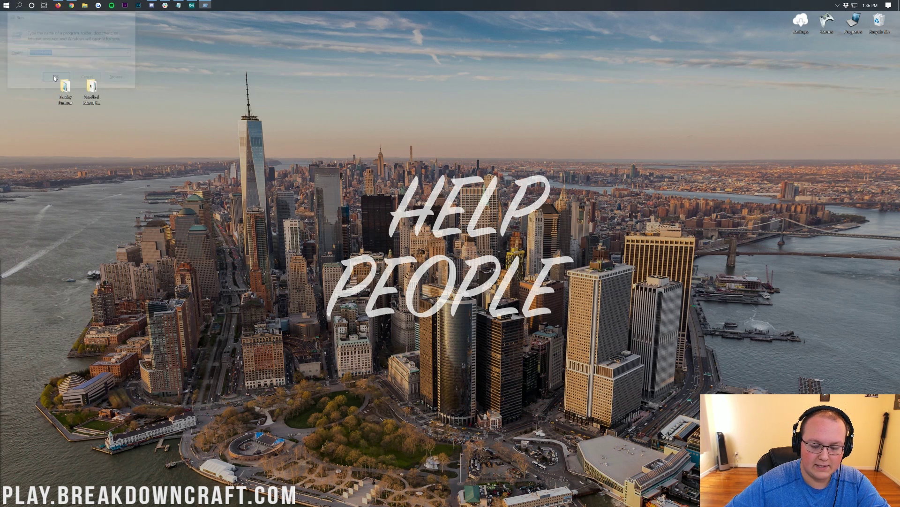
- Go to the saves folder inside .minecraft and copy the Freaky Parkour and Survival Island EXTREME folders from the desktop into it
double_click(393, 168)
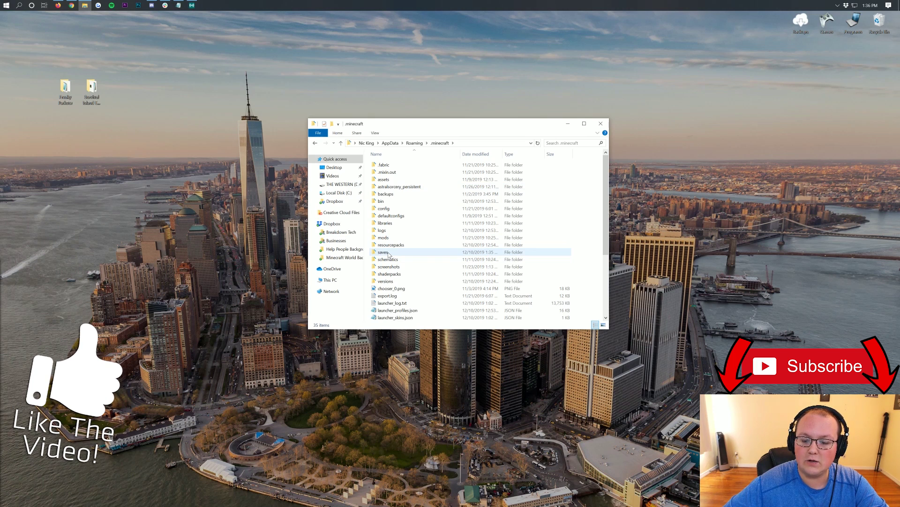
double_click(384, 252)
drag(147, 136, 468, 317)
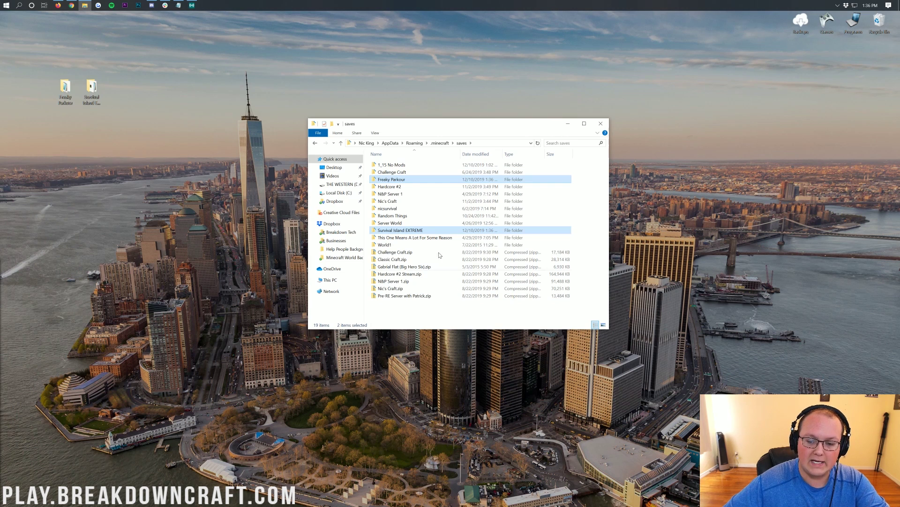
- Examine the contents of the Freaky Parkour and Survival Island EXTREME folders in saves, and close the window
click(394, 181)
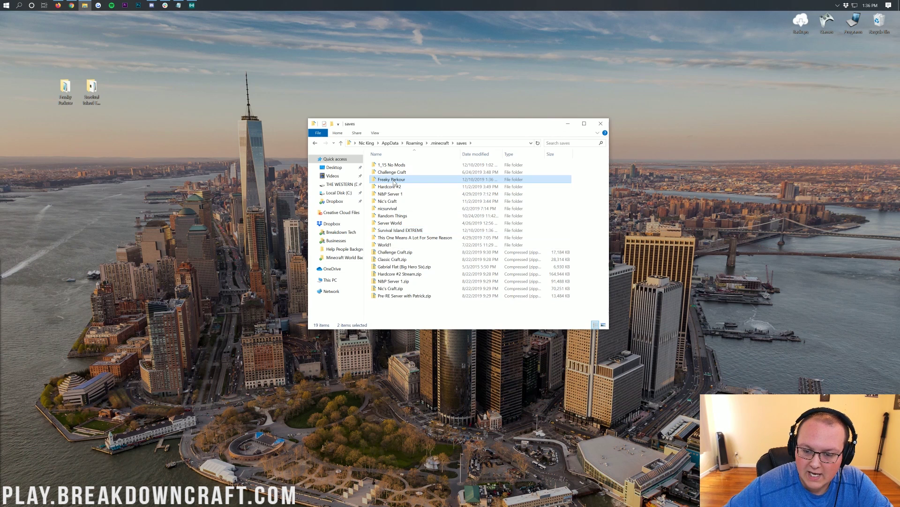
double_click(392, 180)
click(394, 194)
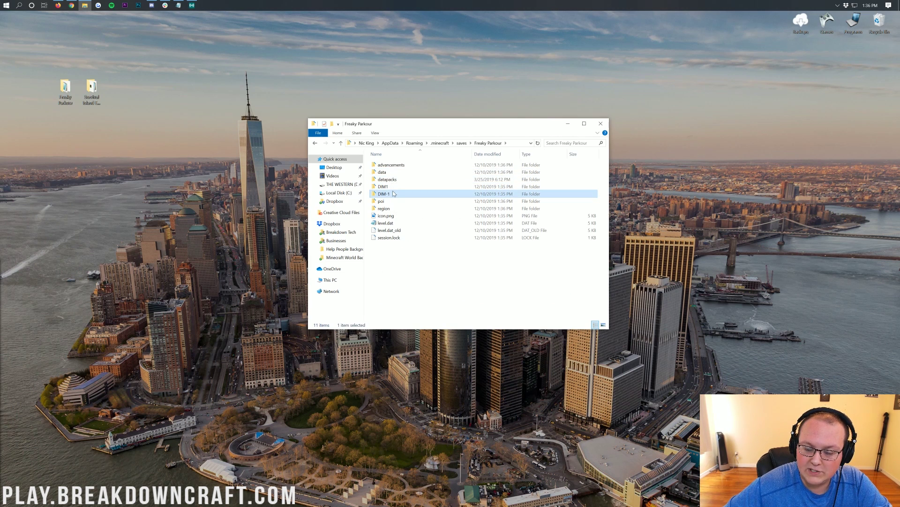
key(alt+Left)
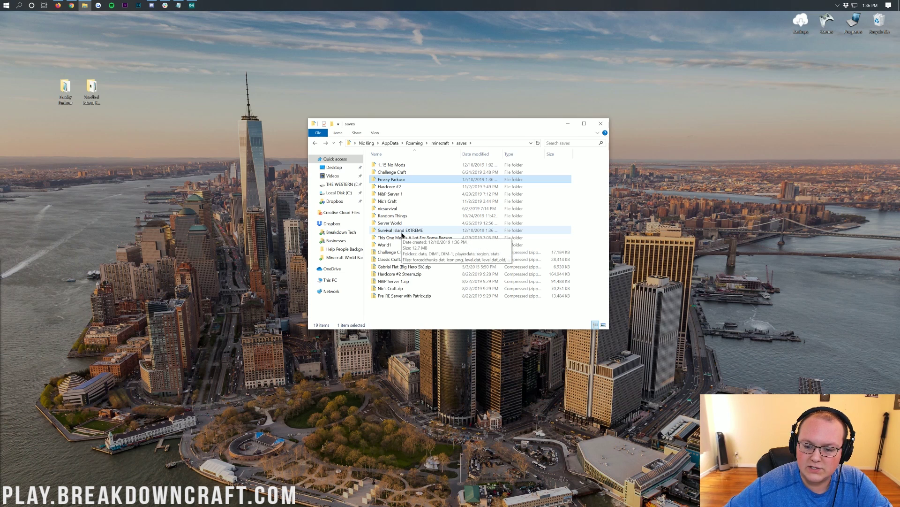
double_click(402, 231)
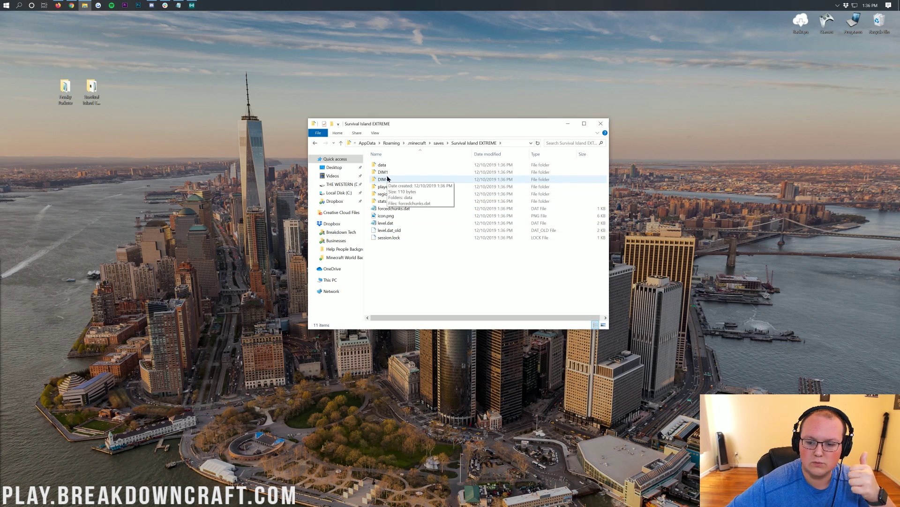
key(alt+Up)
click(600, 123)
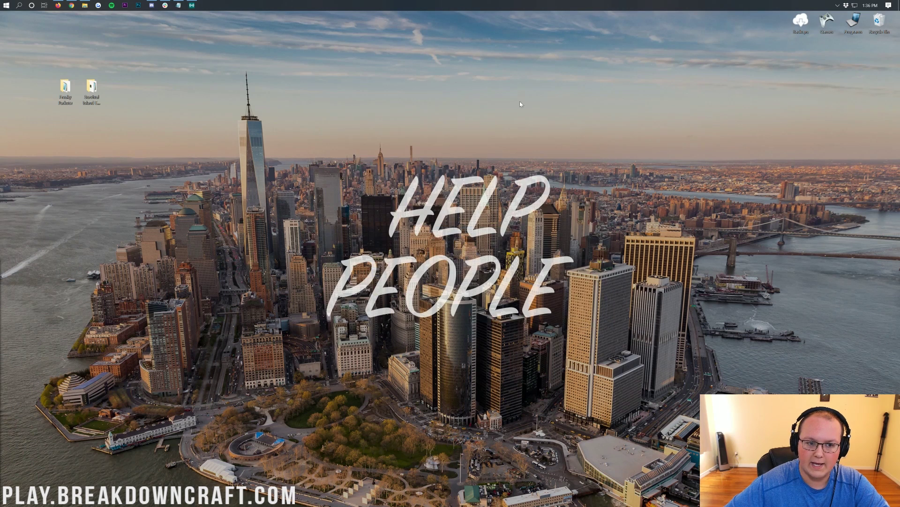
- Launch Minecraft's Latest release 1.15 and find the Freaky Parkour and Survival Island EXTREME maps in the singleplayer world list
click(2, 3)
text(minecraft)
key(Return)
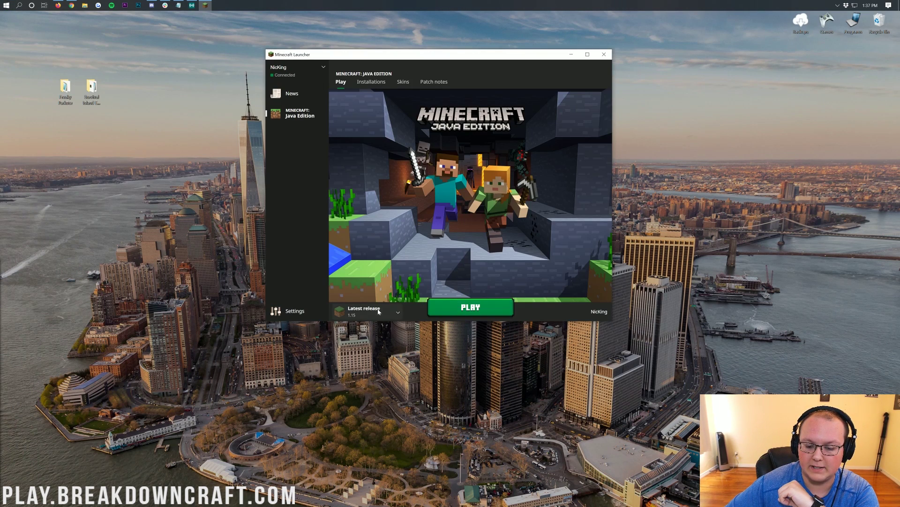
click(471, 308)
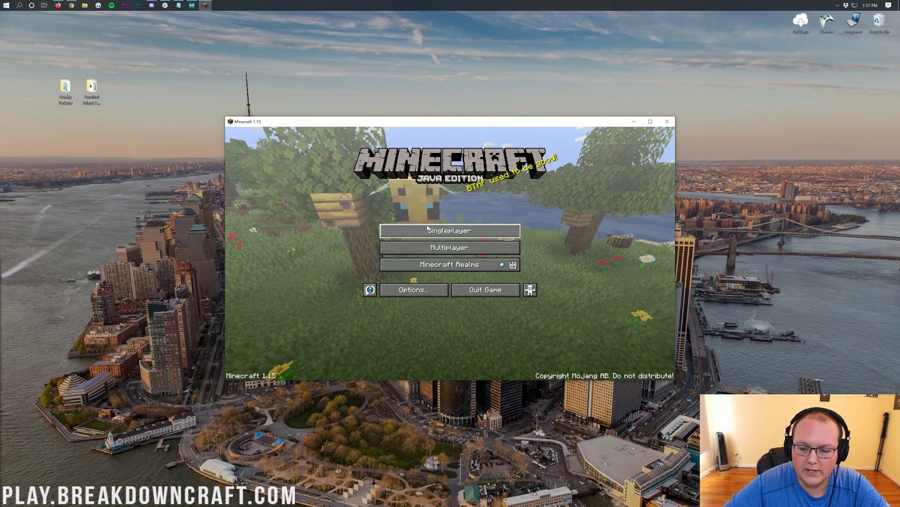
click(415, 235)
scroll(427, 227, down, 6)
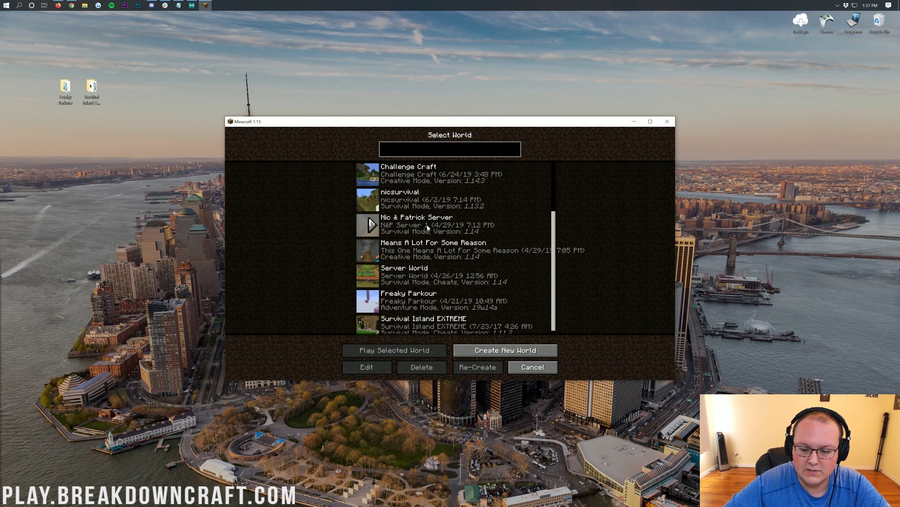
- Try to load the Survival Island EXTREME world in Minecraft 1.15 without a backup, and close the game window
click(422, 295)
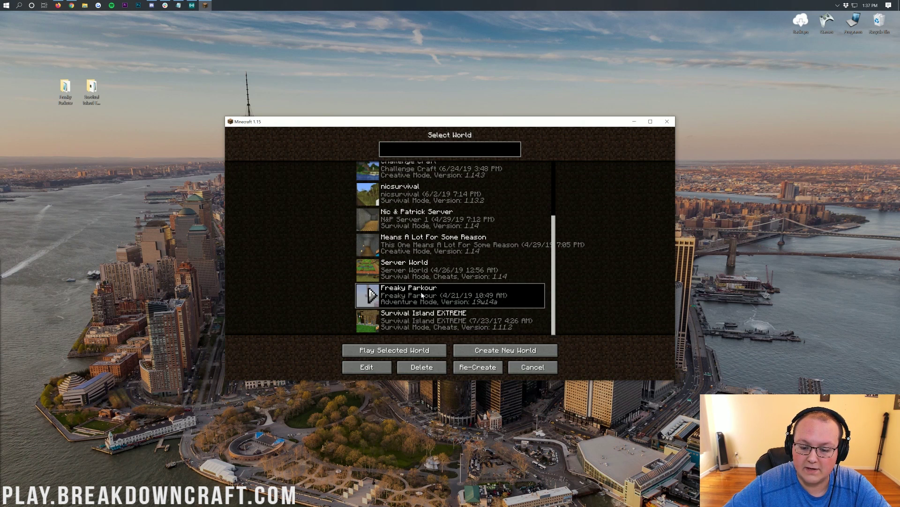
click(419, 321)
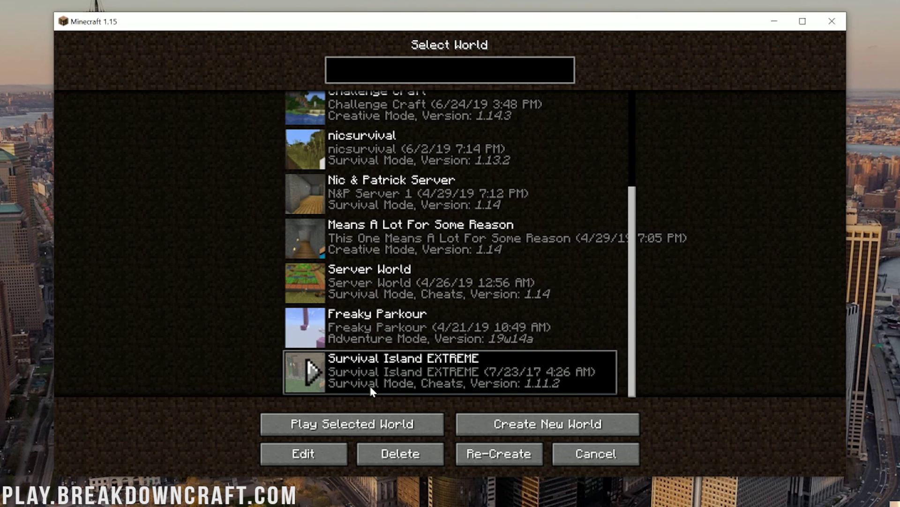
double_click(340, 377)
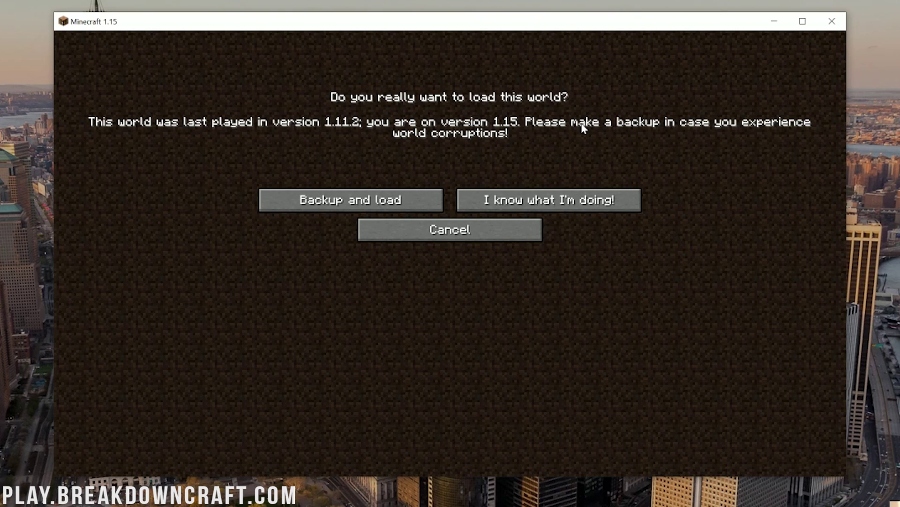
click(600, 204)
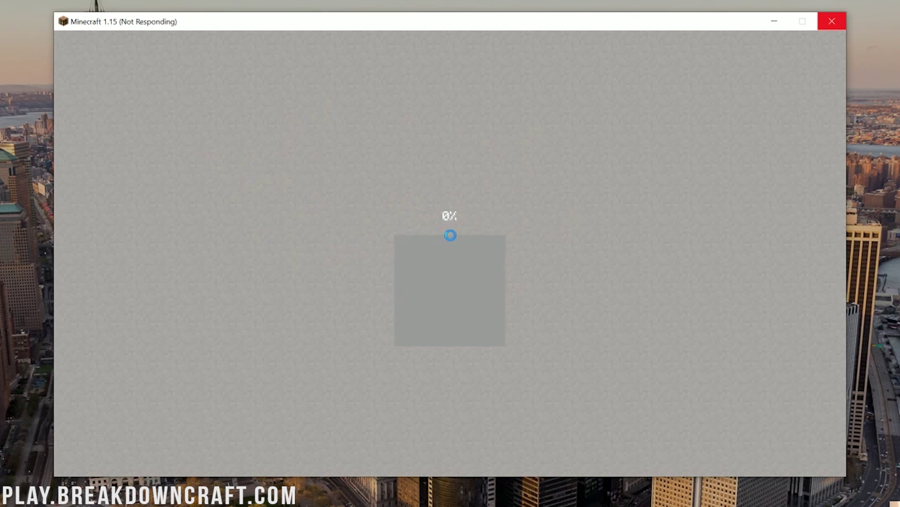
click(832, 24)
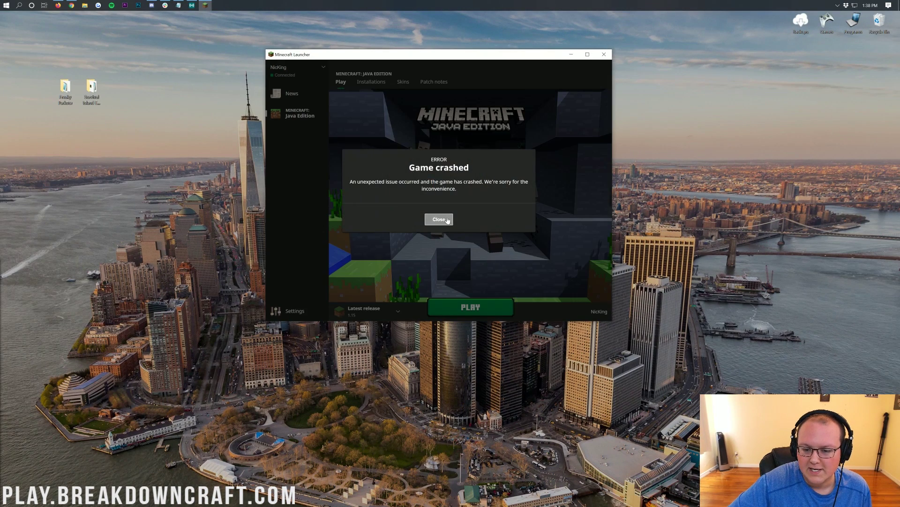
- Dismiss the crash message, relaunch Minecraft 1.15 and load the Freaky Parkour world without a backup
click(439, 219)
click(471, 306)
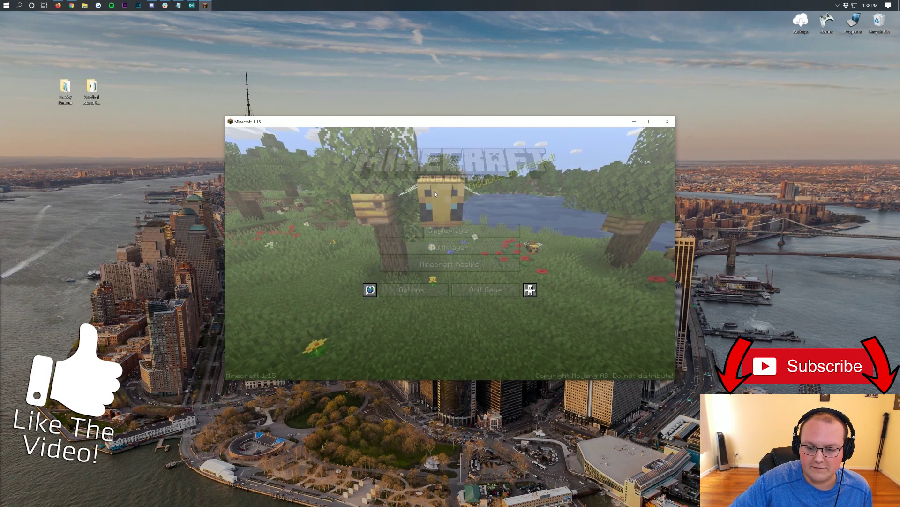
click(436, 230)
scroll(435, 230, down, 3)
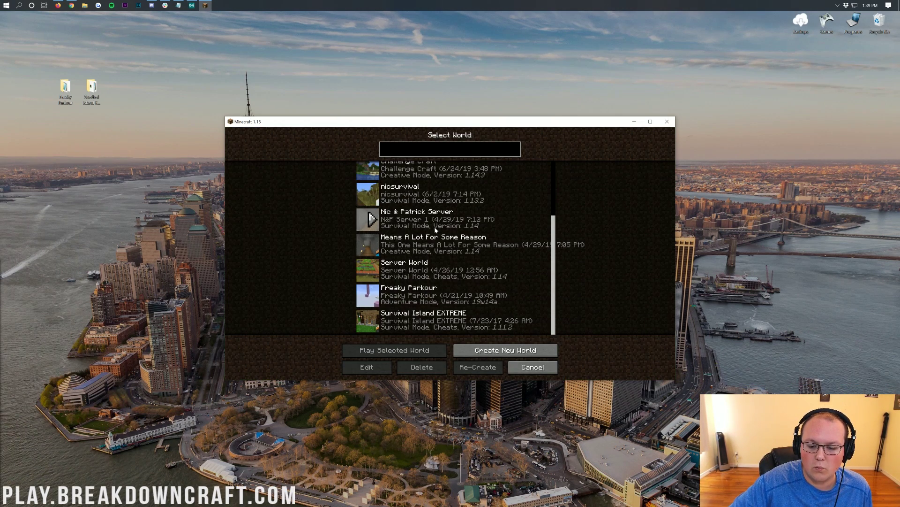
double_click(400, 300)
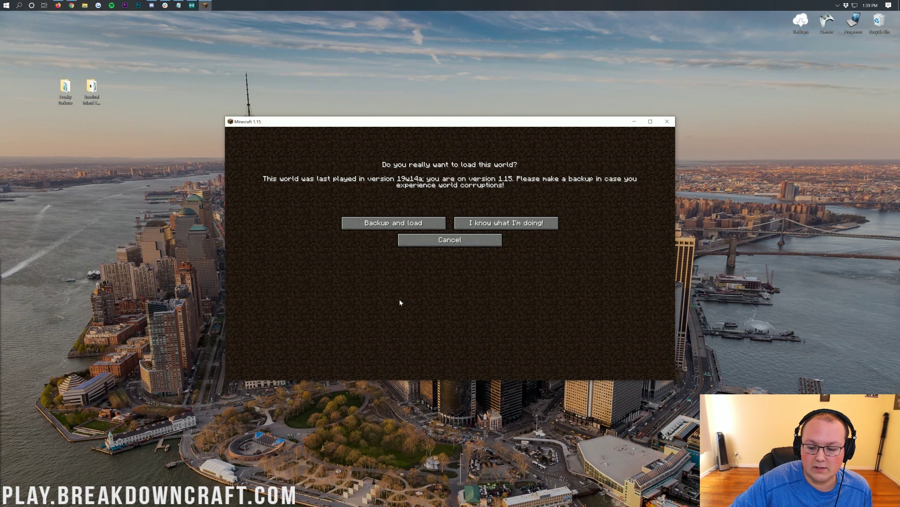
click(477, 228)
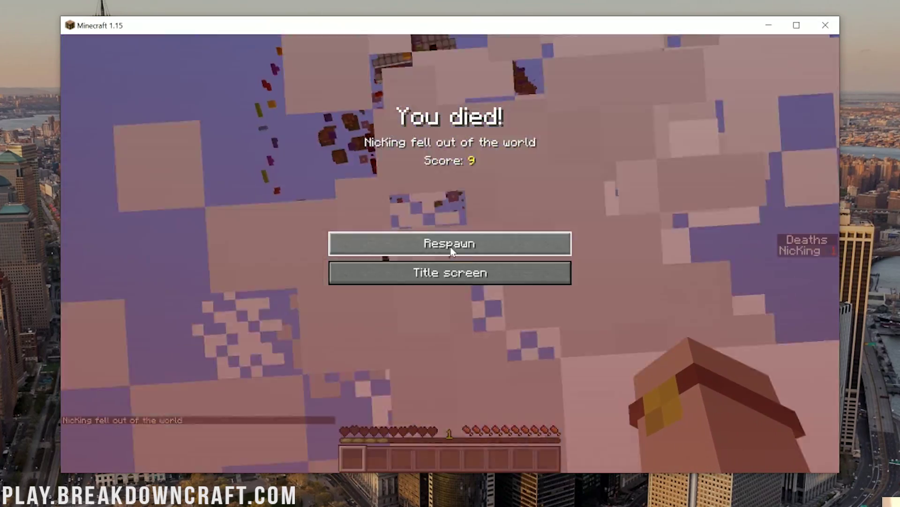
- Respawn in the Freaky Parkour world, and quit to the title screen after the next death
click(451, 252)
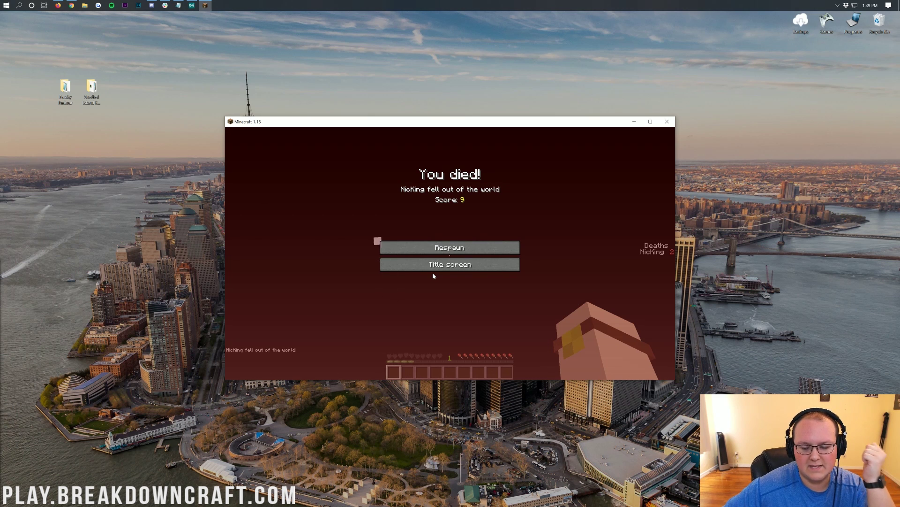
click(435, 269)
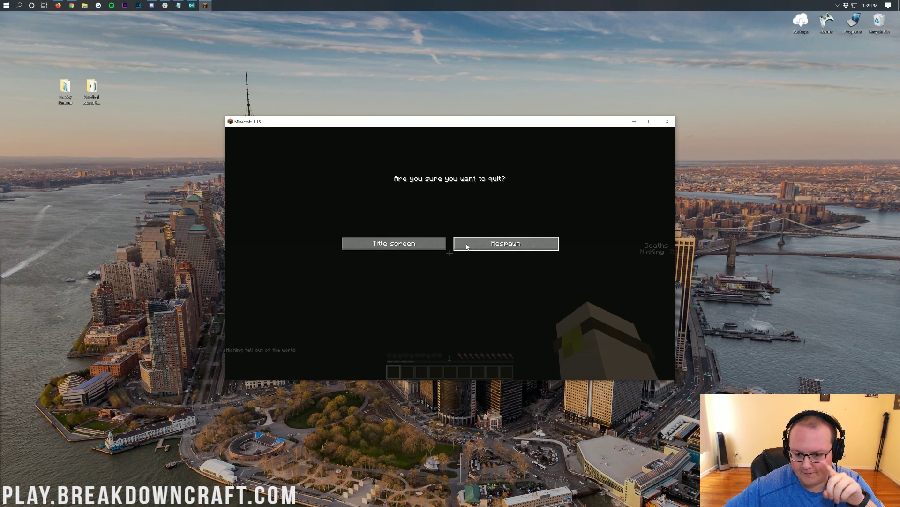
click(431, 243)
- Find and select Survival Island EXTREME in the singleplayer world list, and close the game
click(431, 229)
scroll(430, 282, down, 5)
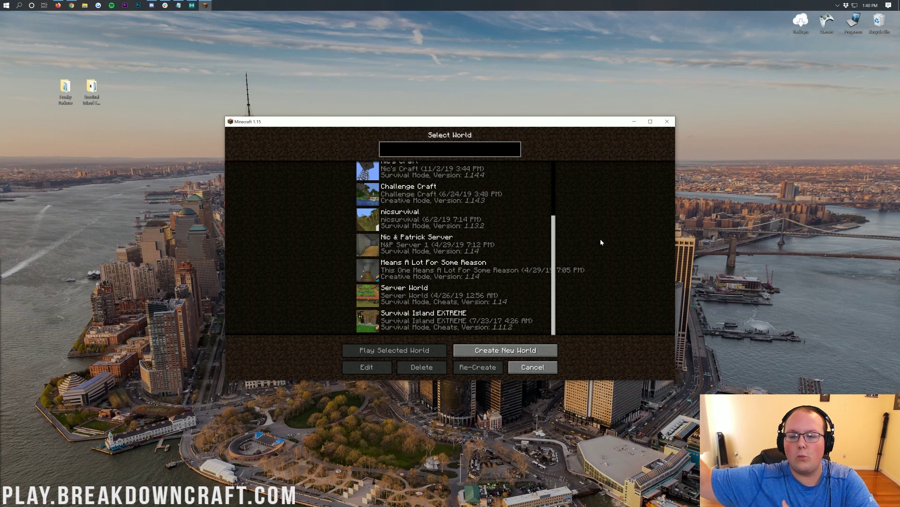
click(493, 320)
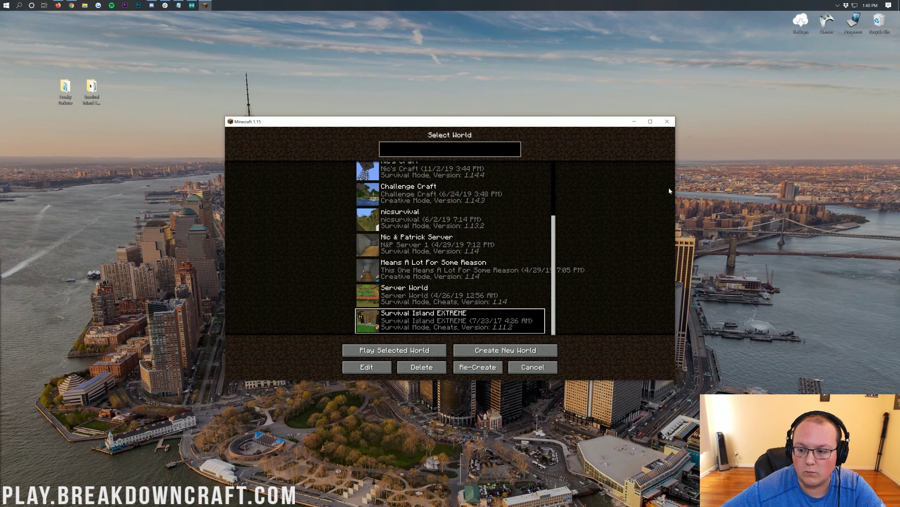
click(671, 123)
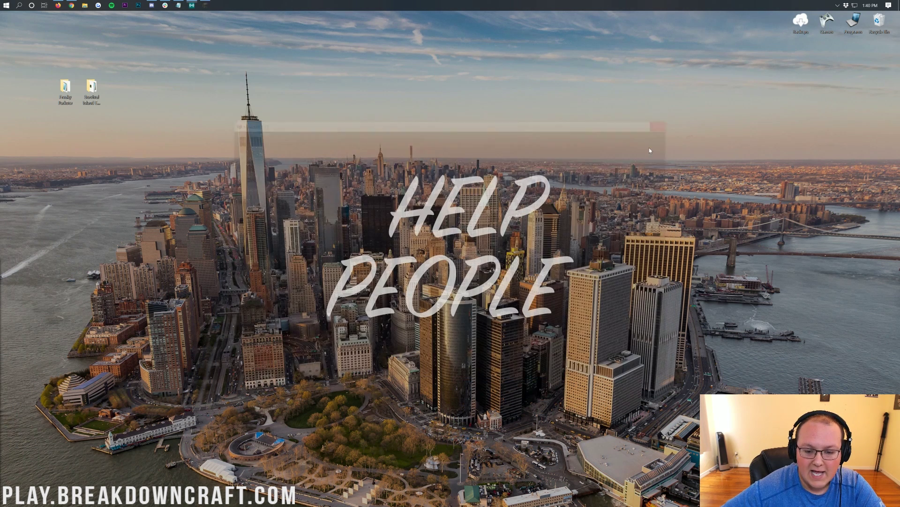
- Open the Minecraft Launcher and start a new installation named Version Update
click(2, 3)
text(minecraft)
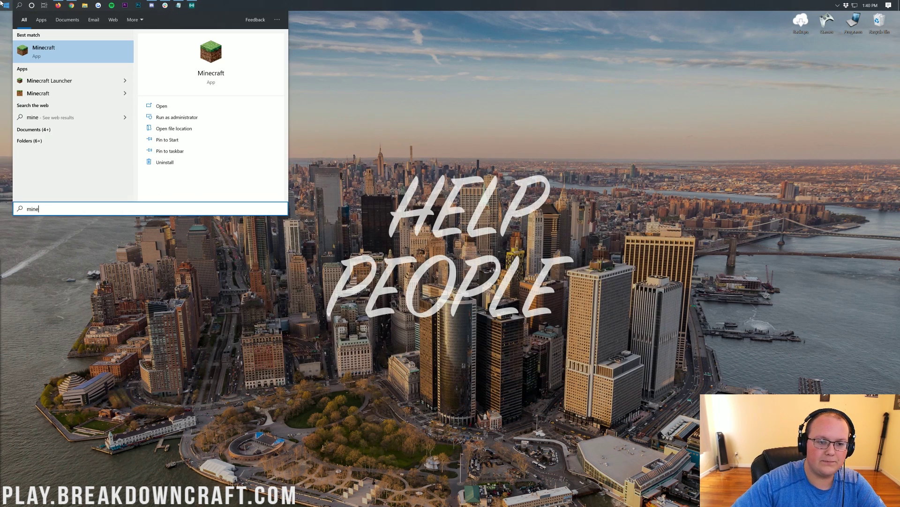
click(45, 34)
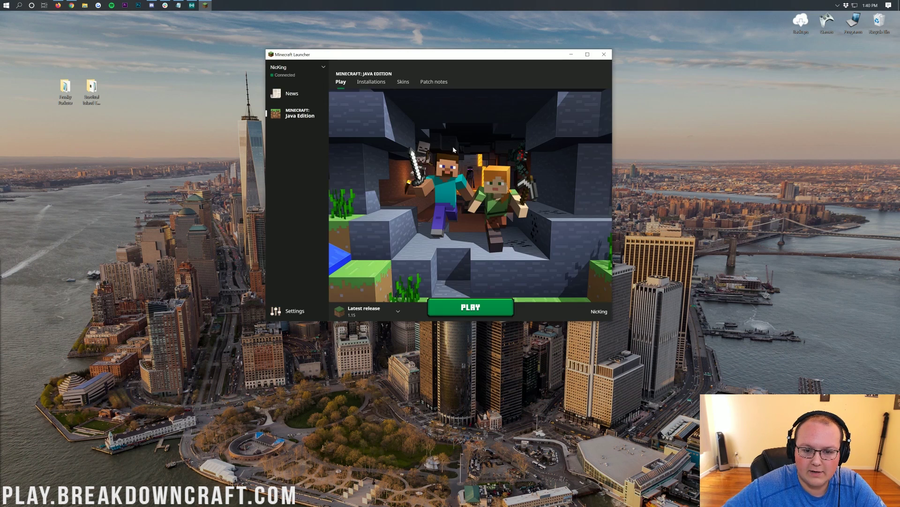
click(381, 86)
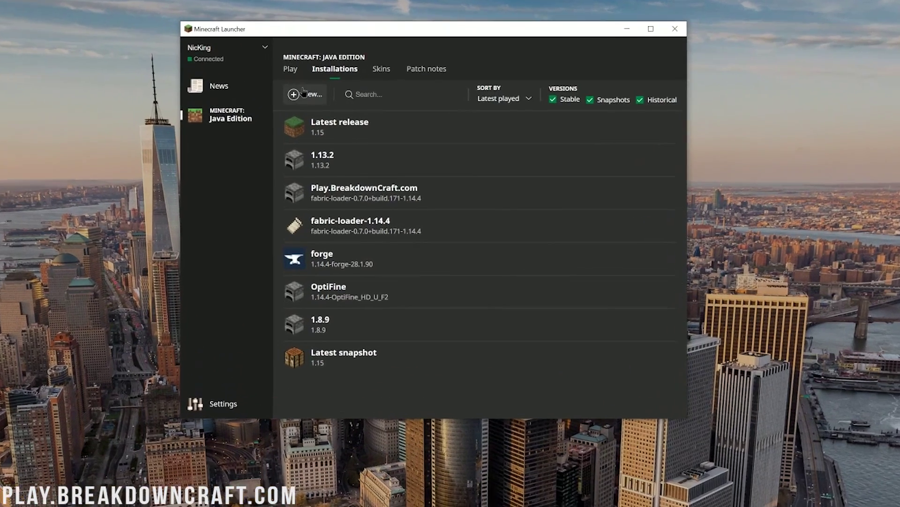
click(351, 99)
text(Version Update)
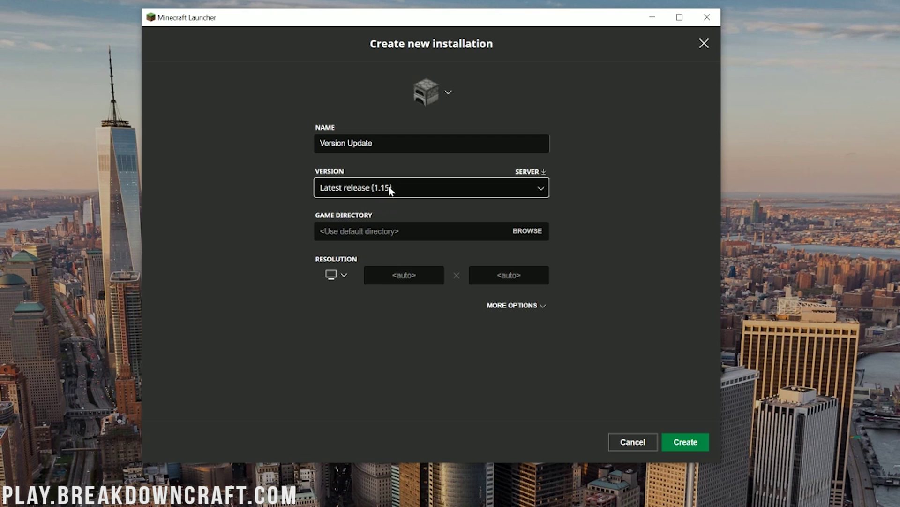
- Set the Version Update installation's version to release 1.12 and create the installation
click(417, 190)
scroll(385, 255, down, 10)
scroll(387, 265, down, 20)
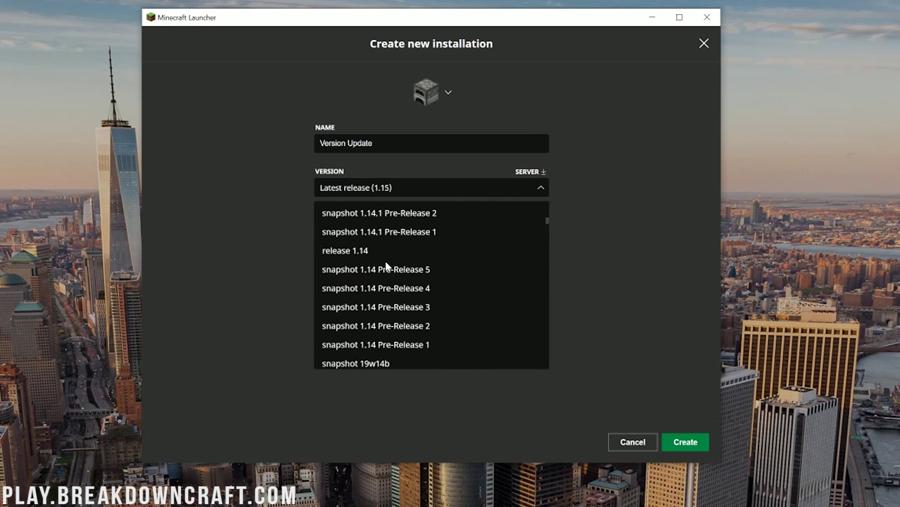
scroll(387, 266, up, 20)
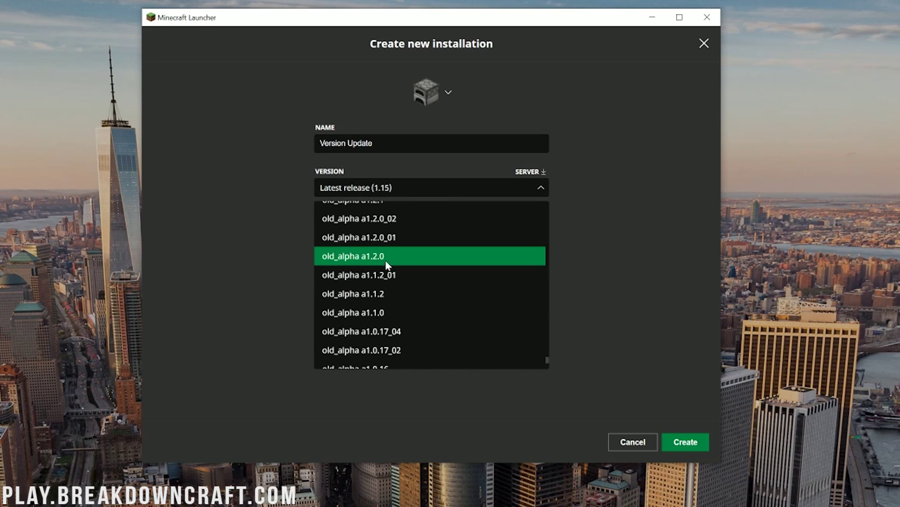
scroll(358, 263, up, 15)
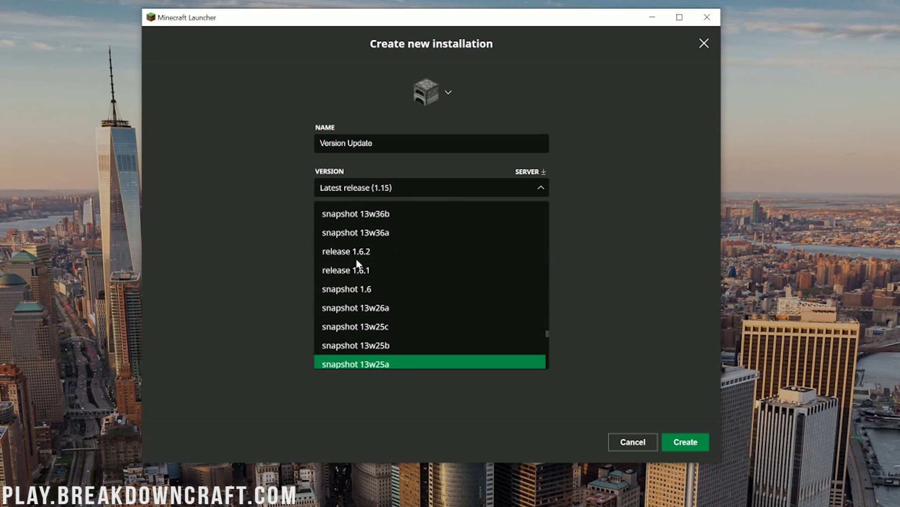
scroll(358, 264, up, 20)
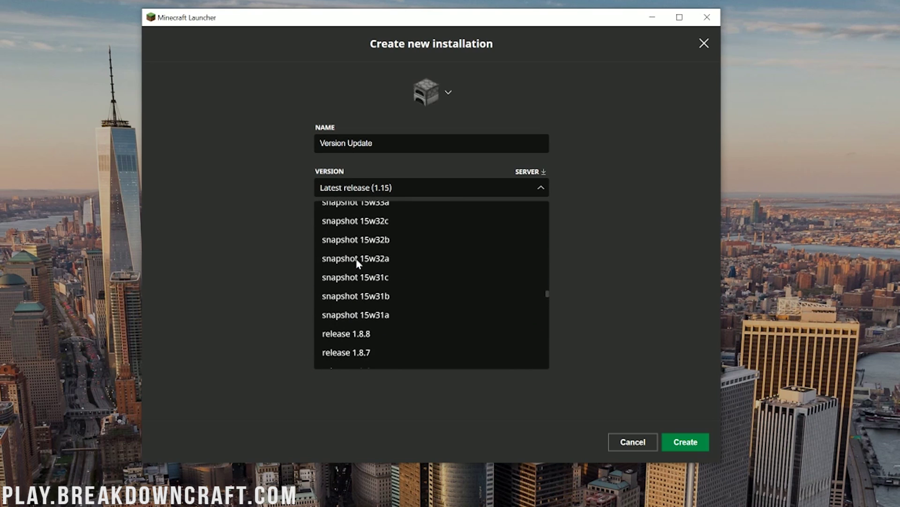
scroll(359, 262, down, 3)
click(363, 271)
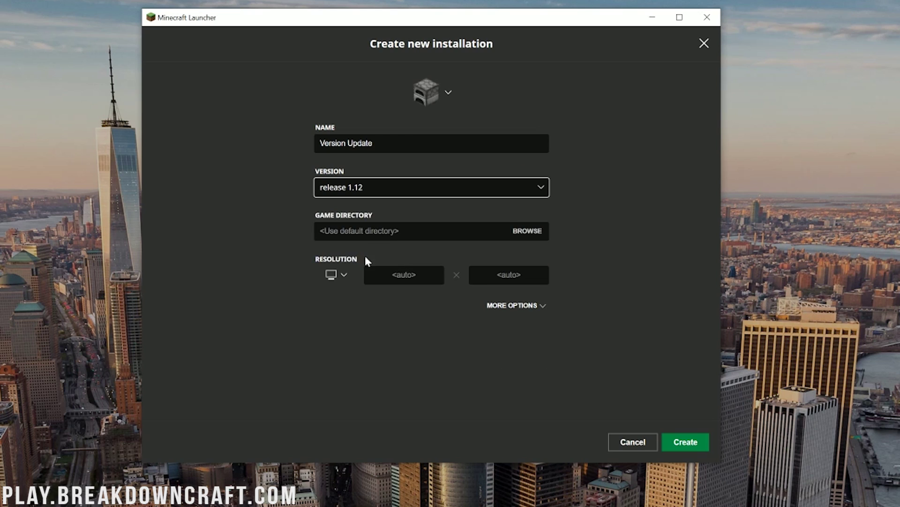
click(695, 452)
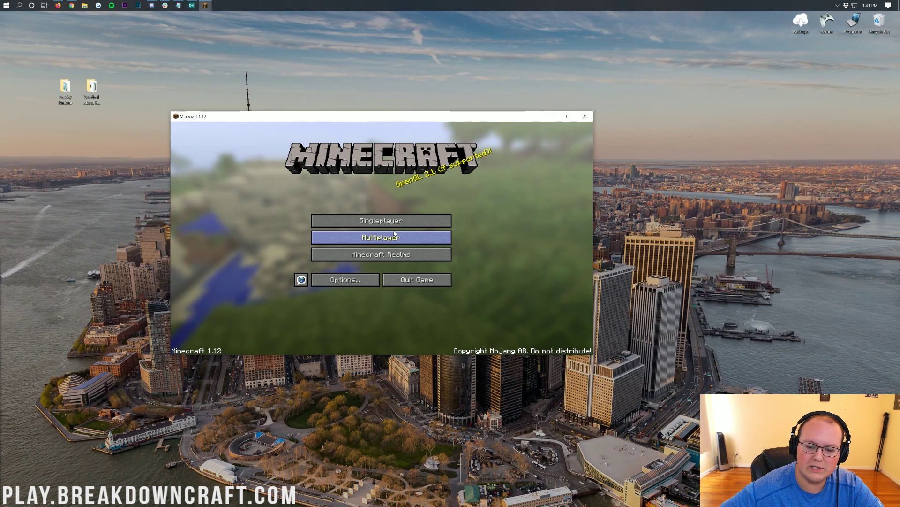
- Load the Survival Island EXTREME world in Minecraft 1.12, and close the game once the world has opened
click(381, 221)
scroll(343, 234, down, 7)
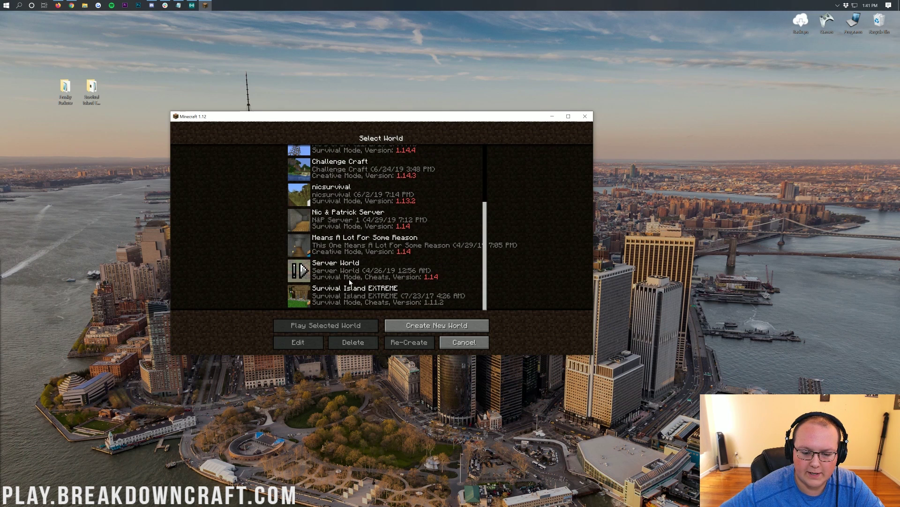
double_click(351, 292)
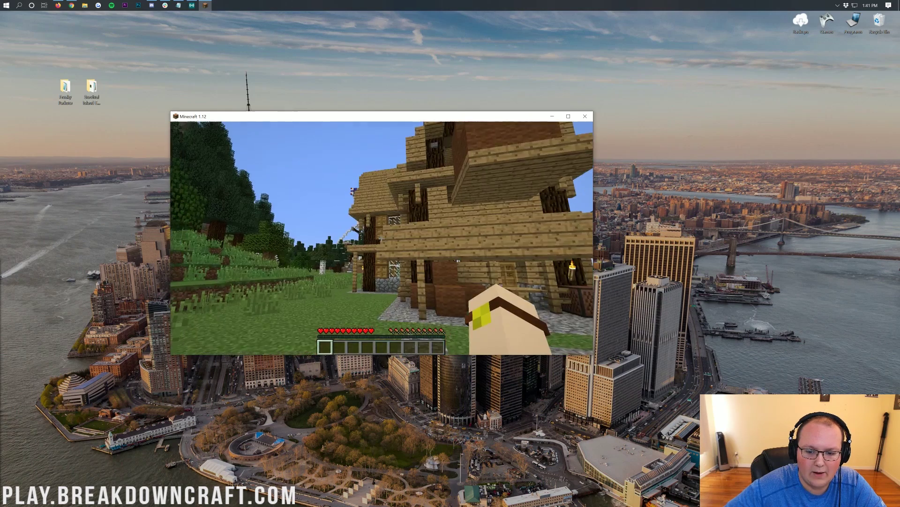
key(Escape)
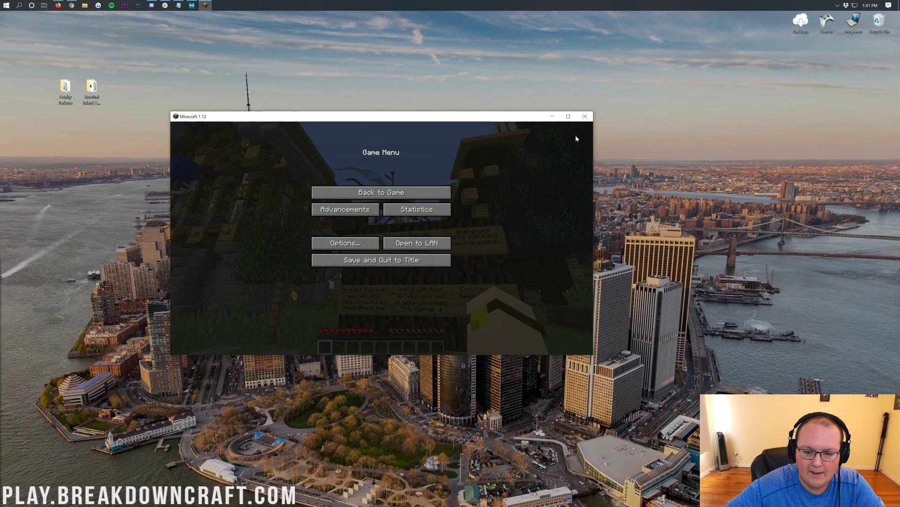
click(584, 117)
- Reopen the Minecraft Launcher and launch Minecraft 1.13.2 from the installations
click(4, 4)
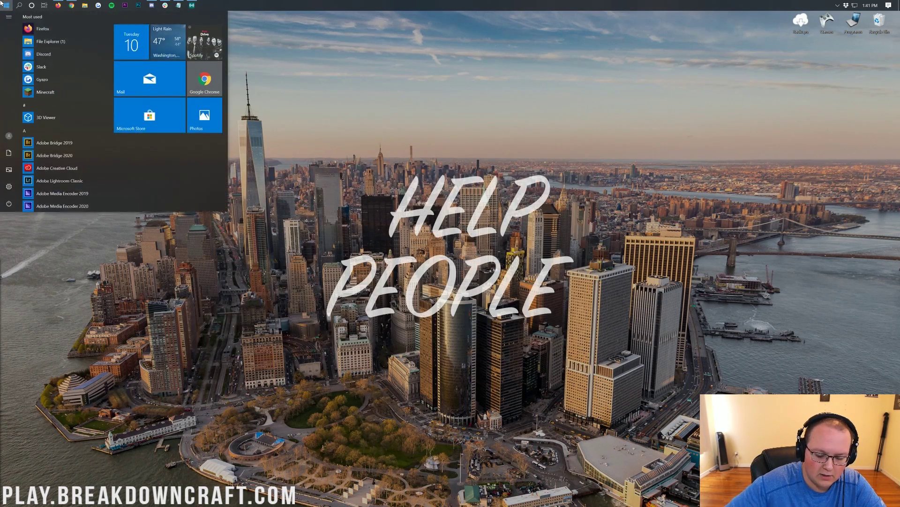
text(mine)
key(Return)
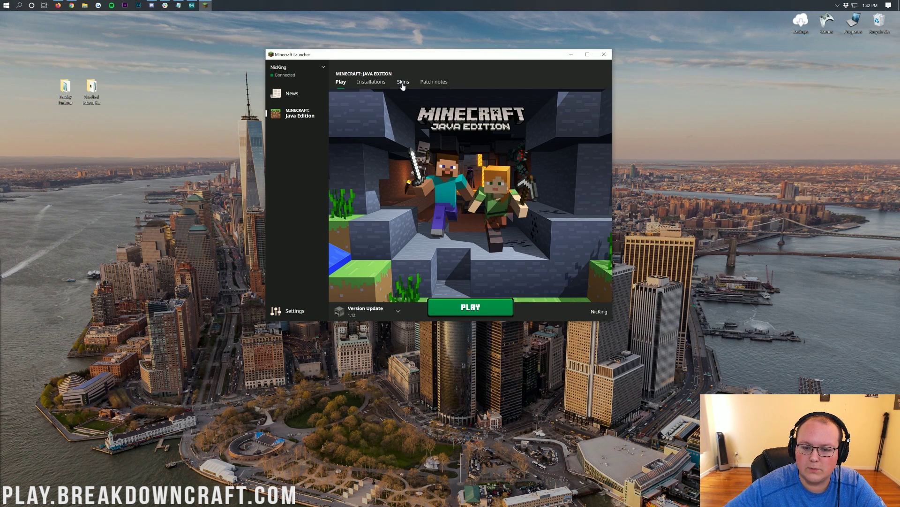
click(371, 83)
click(579, 123)
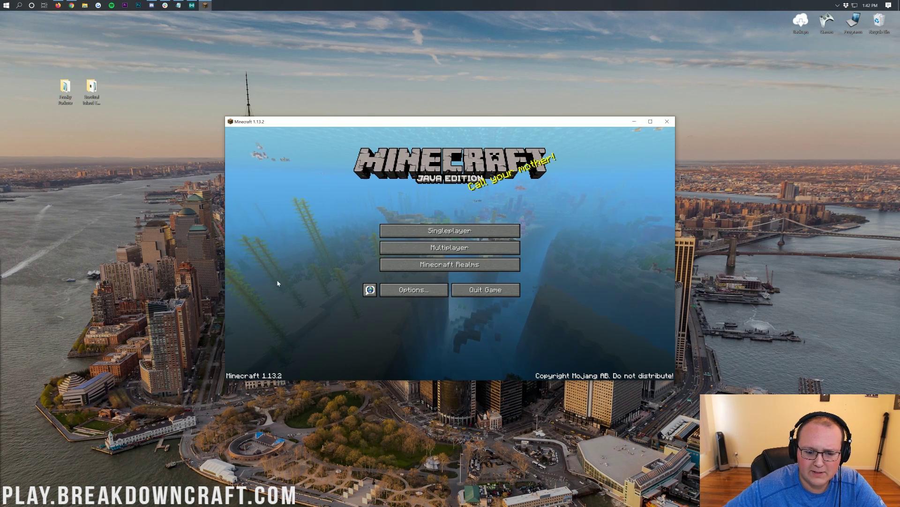
- Load the Survival Island EXTREME world in Minecraft 1.13.2, making a backup first
click(492, 236)
double_click(423, 184)
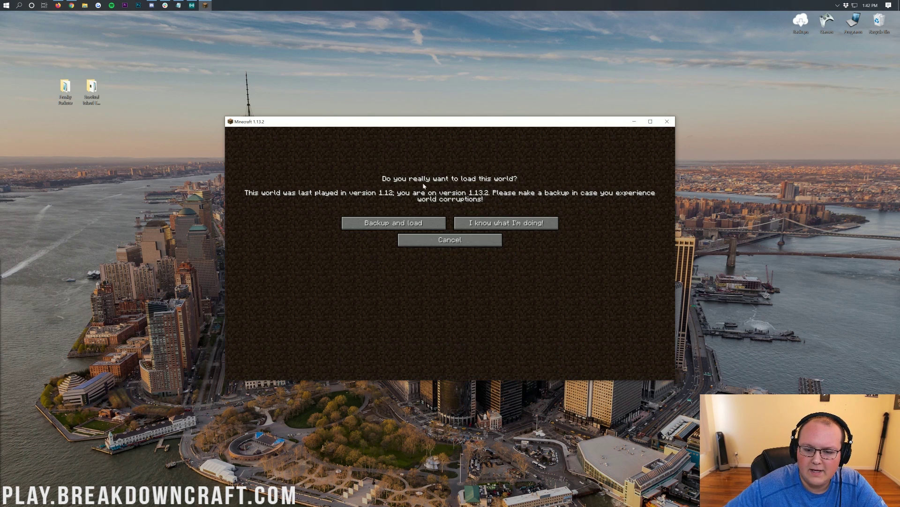
click(399, 223)
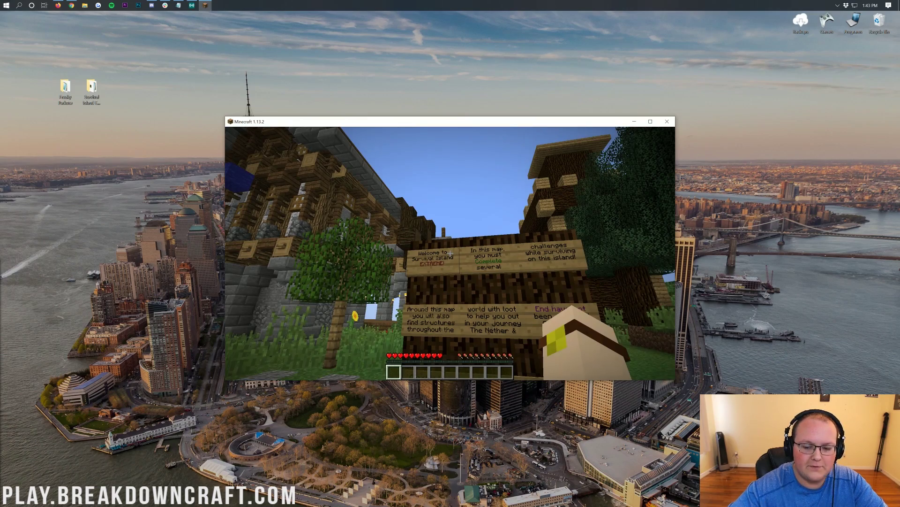
- Move around the welcome signs at the Survival Island EXTREME spawn and open the inventory
key(w)
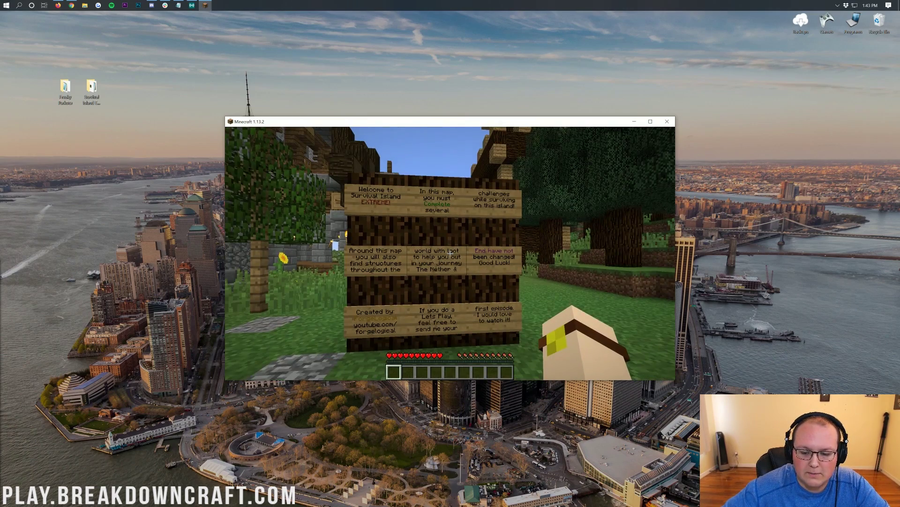
key(s)
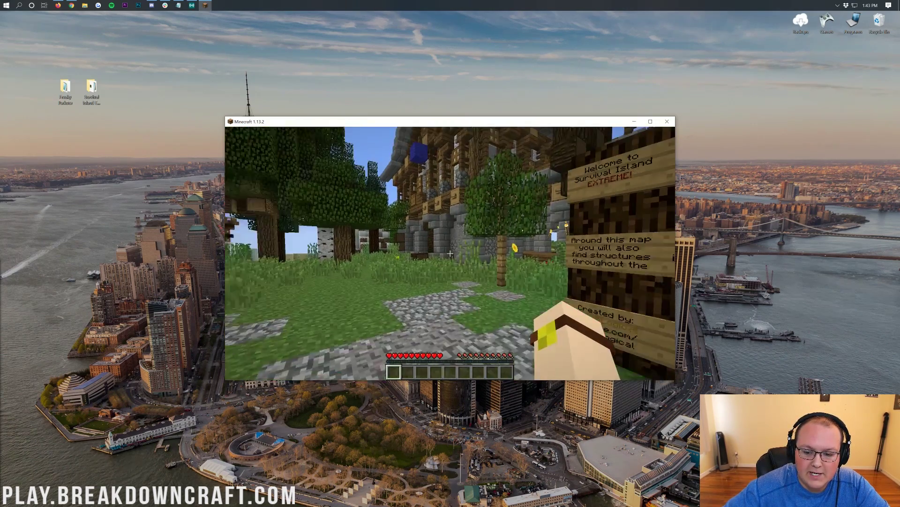
key(e)
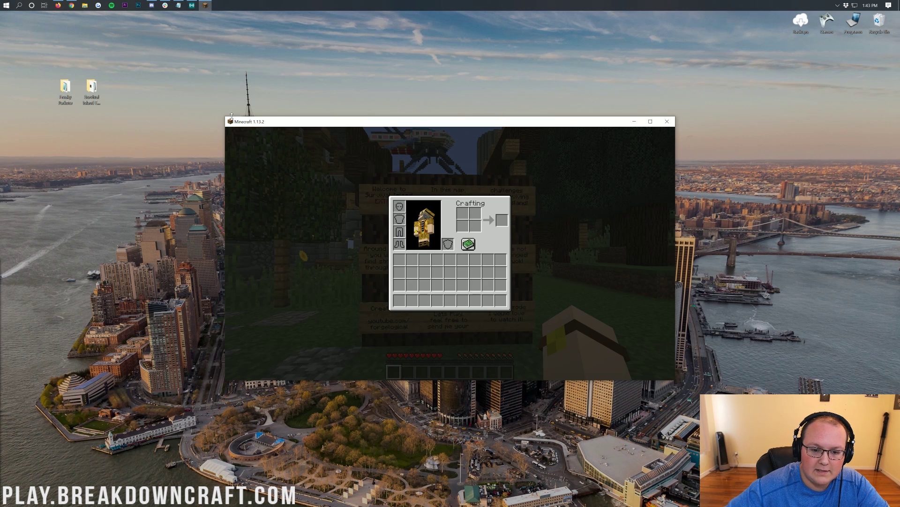
- Close Minecraft 1.13.2 and load the Survival Island EXTREME world in Minecraft 1.14.4
click(669, 121)
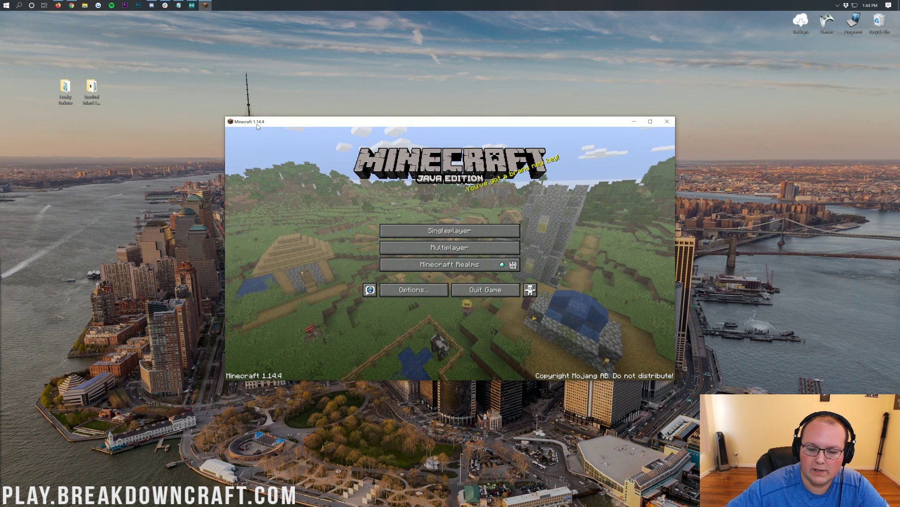
click(450, 230)
double_click(448, 176)
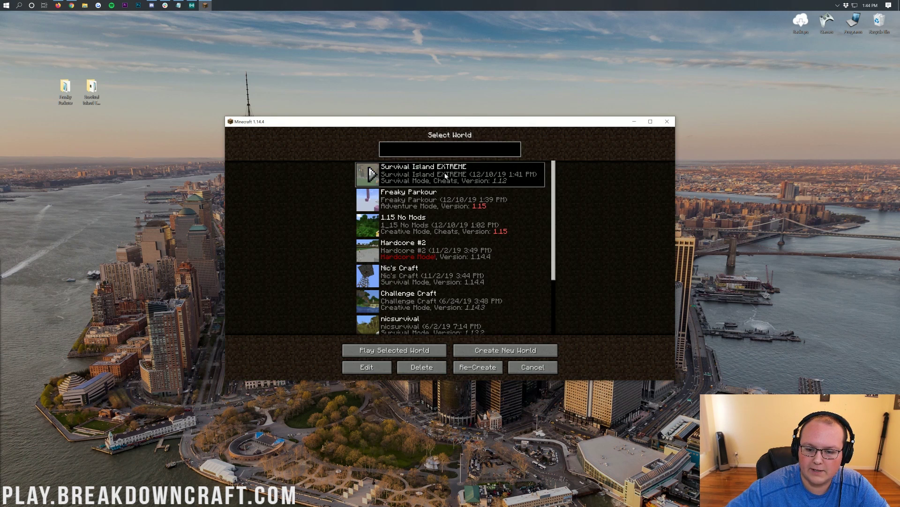
click(475, 227)
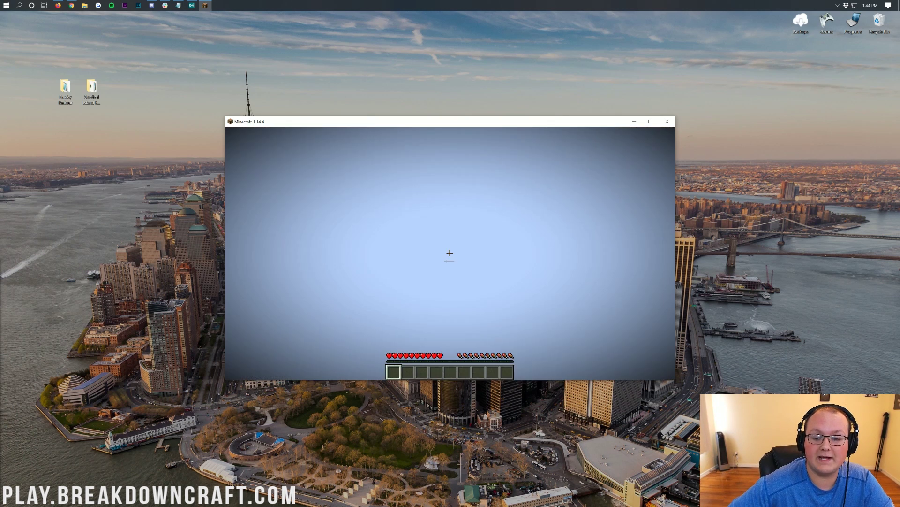
- Walk around the Survival Island EXTREME spawn in 1.14.4 to check the trees, buildings and welcome signs
mouse_move(451, 254)
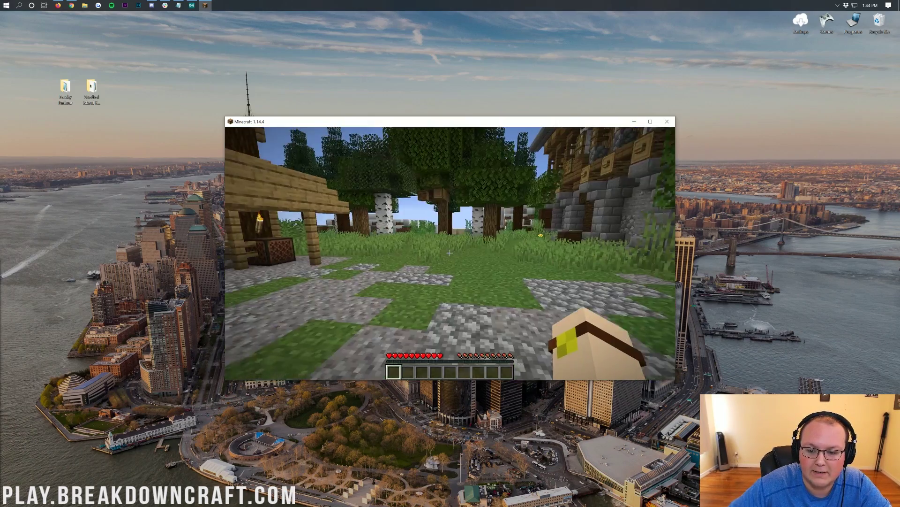
key(w)
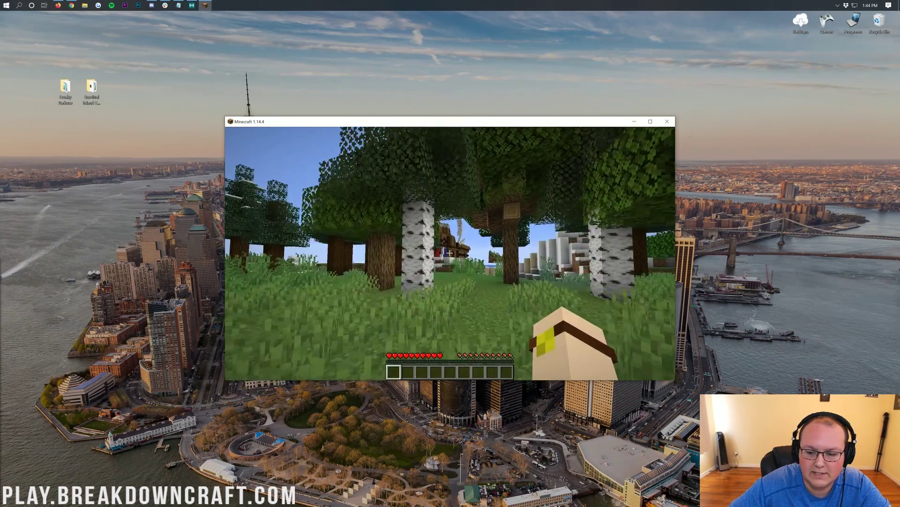
key(w)
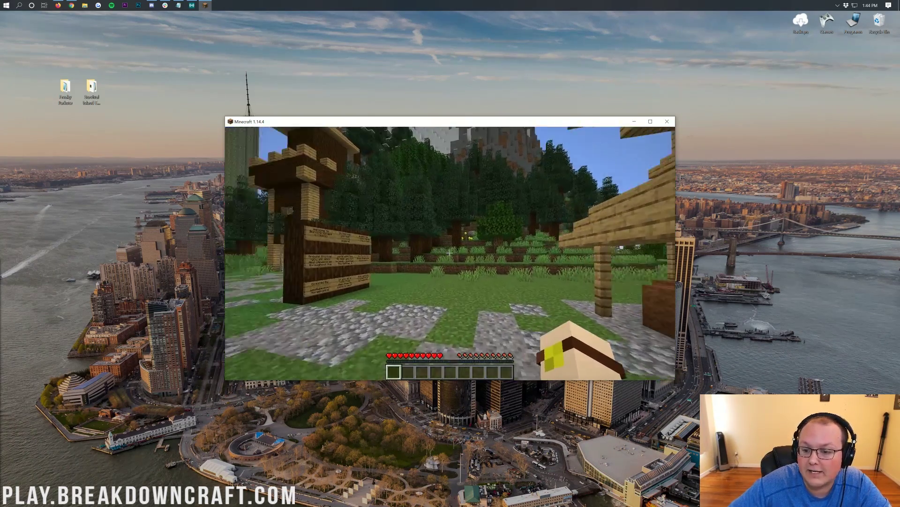
- Save and leave the Survival Island EXTREME world, and quit Minecraft 1.14.4
key(Escape)
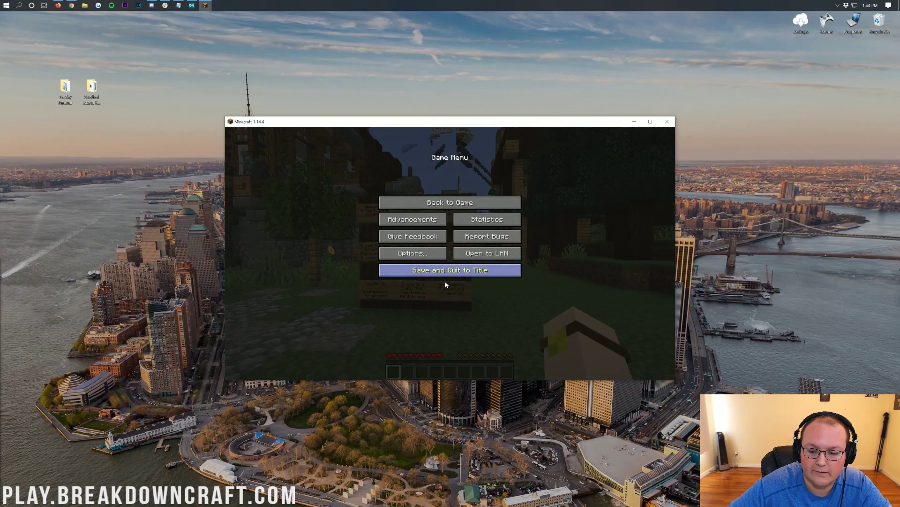
click(444, 271)
click(469, 231)
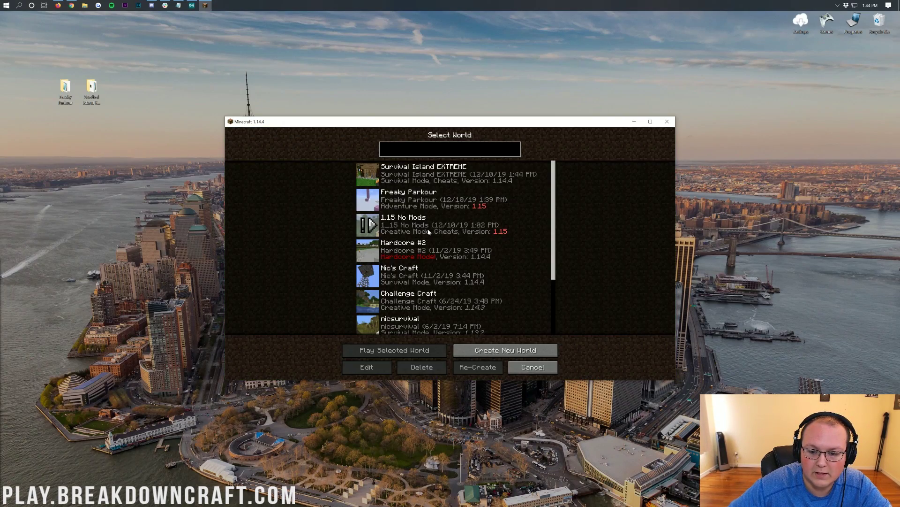
click(533, 366)
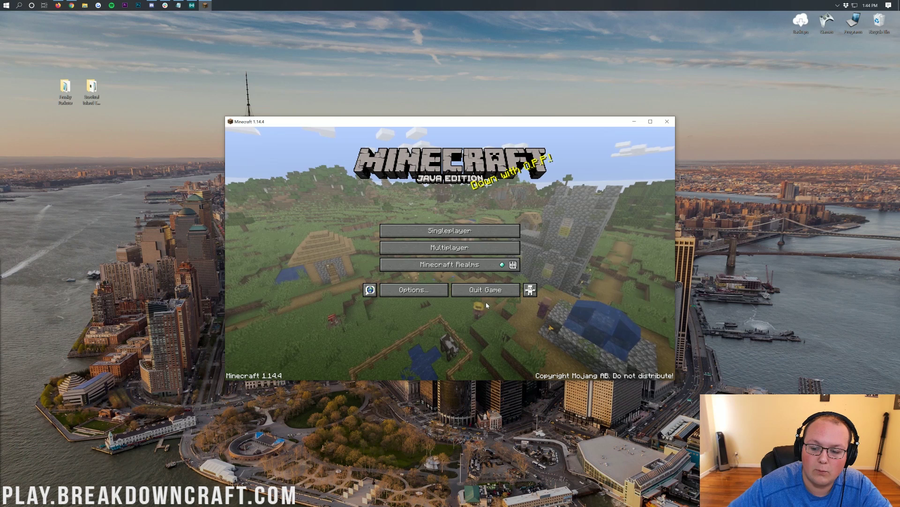
click(477, 299)
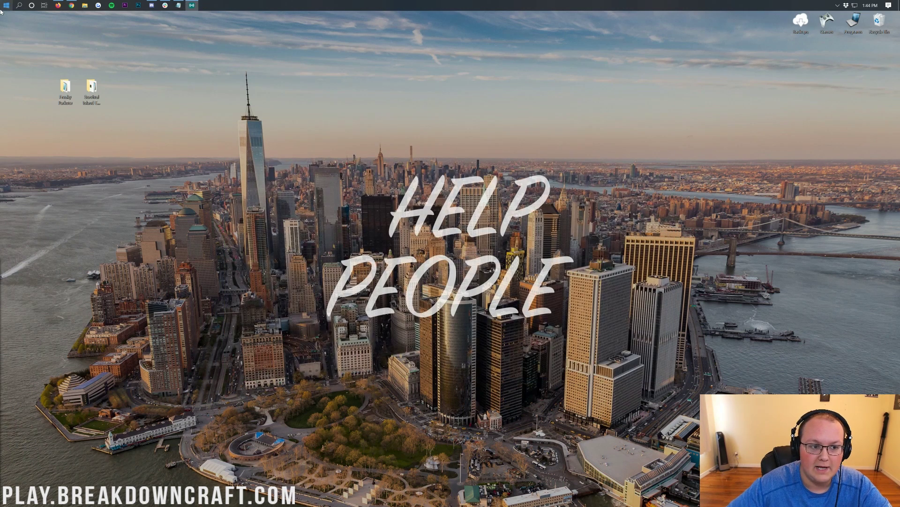
- Reopen the Minecraft Launcher and launch the Latest release installation, version 1.15
click(3, 7)
text(mine)
key(Return)
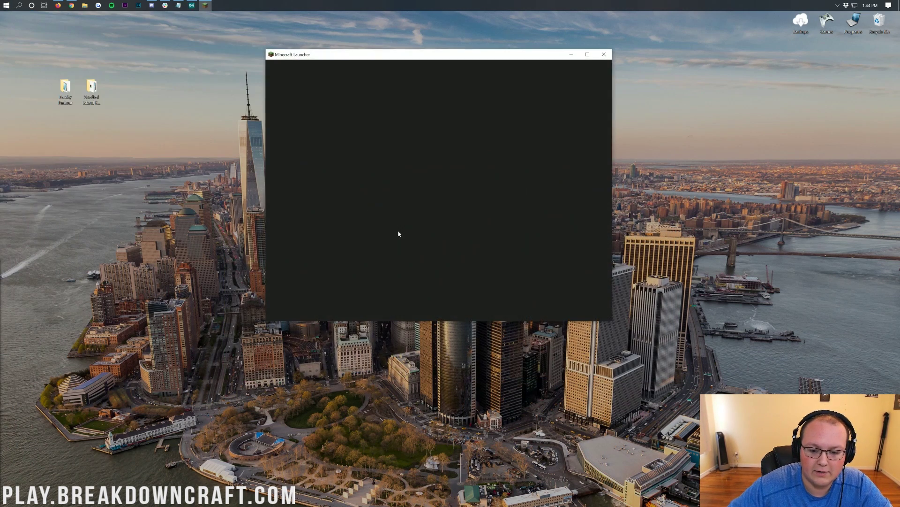
click(359, 311)
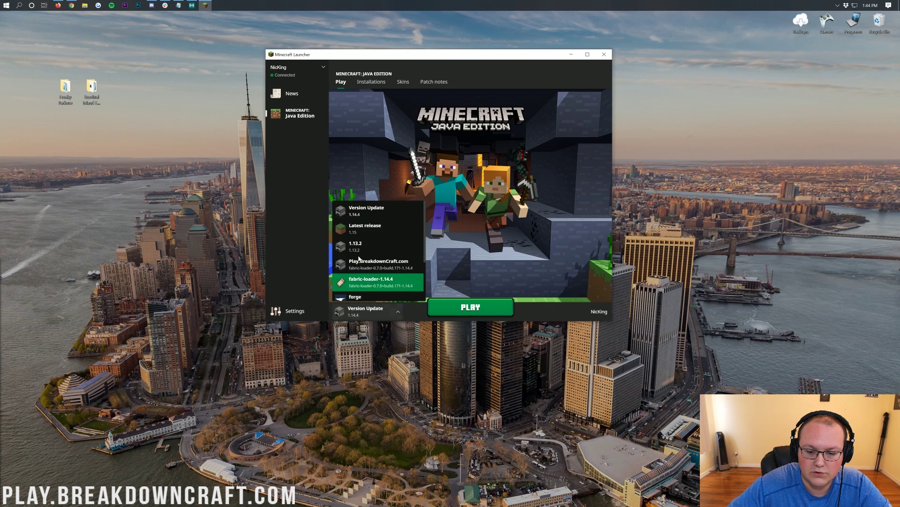
click(403, 261)
click(472, 312)
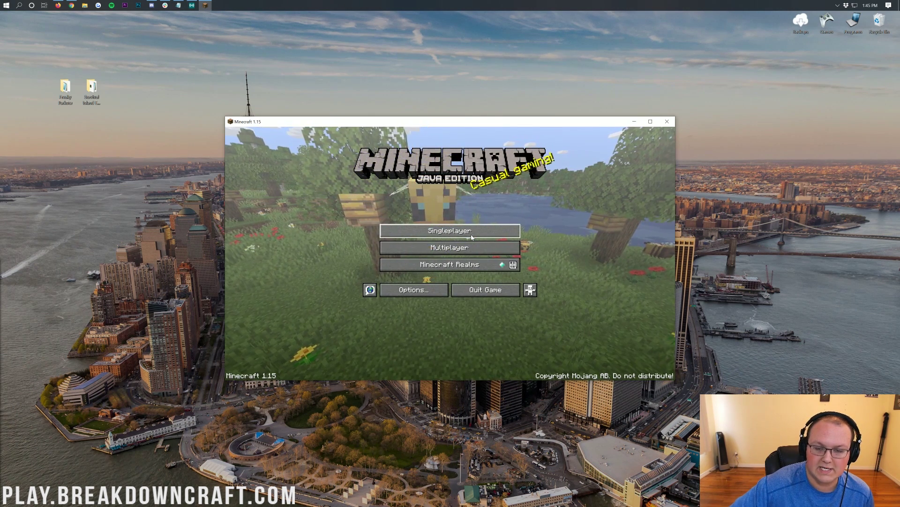
- Load the Survival Island EXTREME world in Minecraft 1.15 without making a backup
click(472, 235)
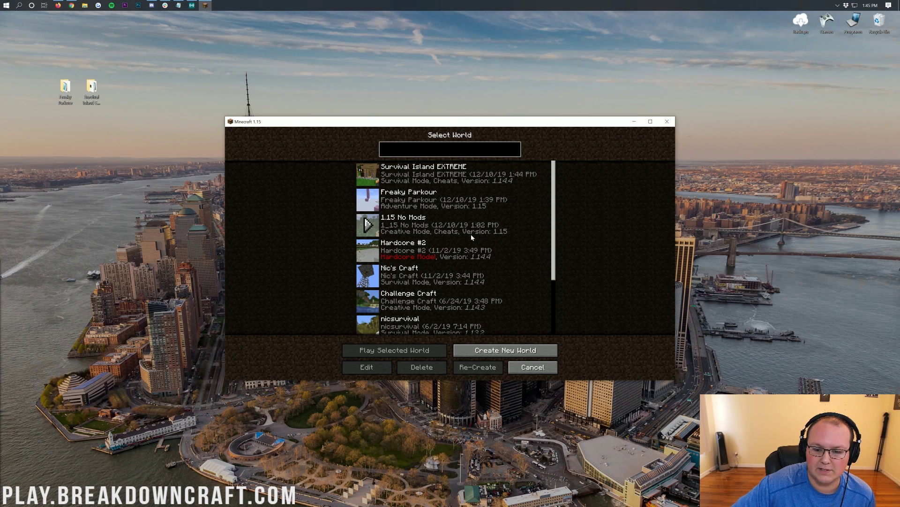
scroll(471, 237, down, 5)
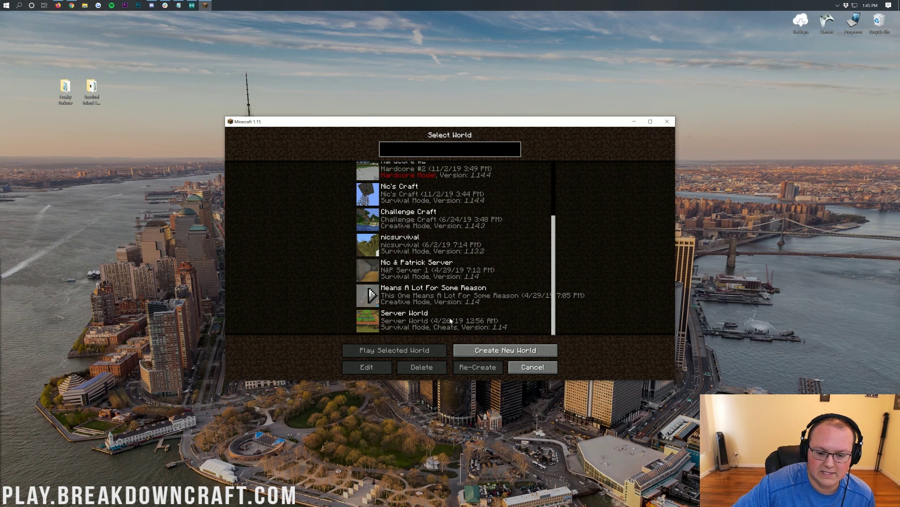
scroll(469, 261, up, 5)
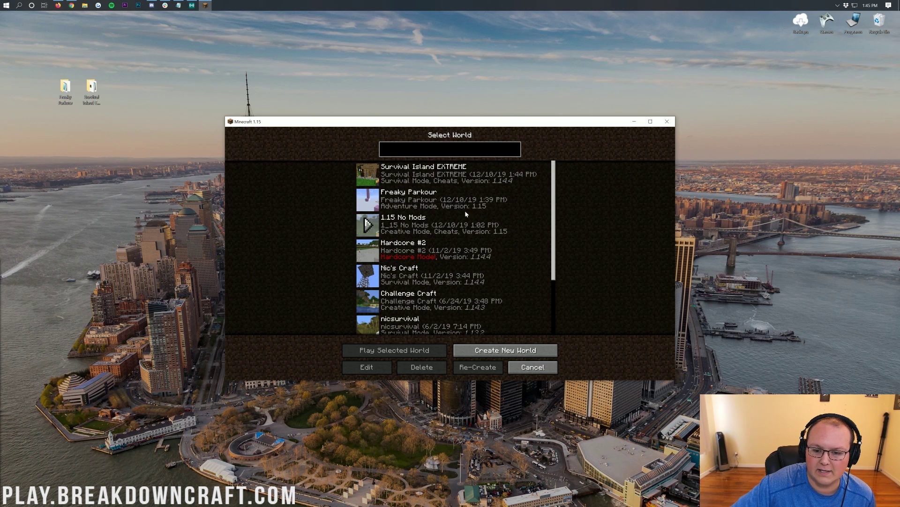
click(435, 179)
double_click(435, 178)
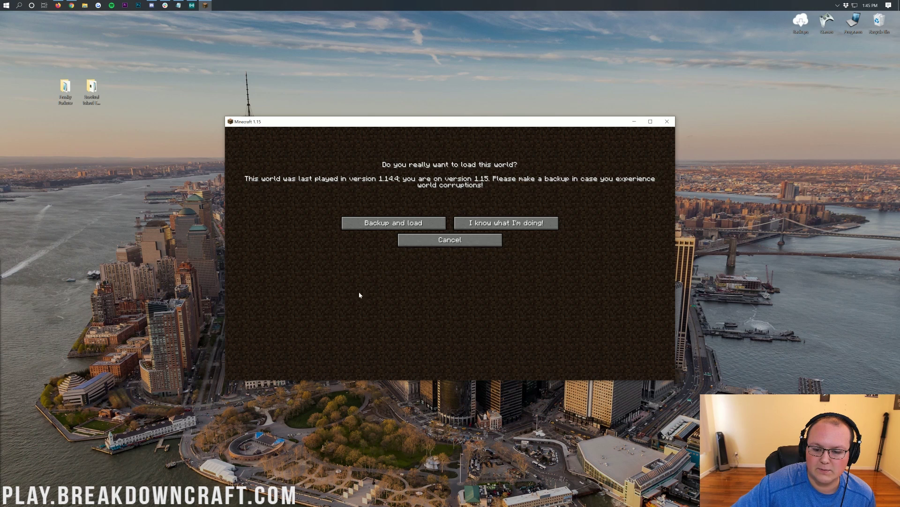
click(506, 222)
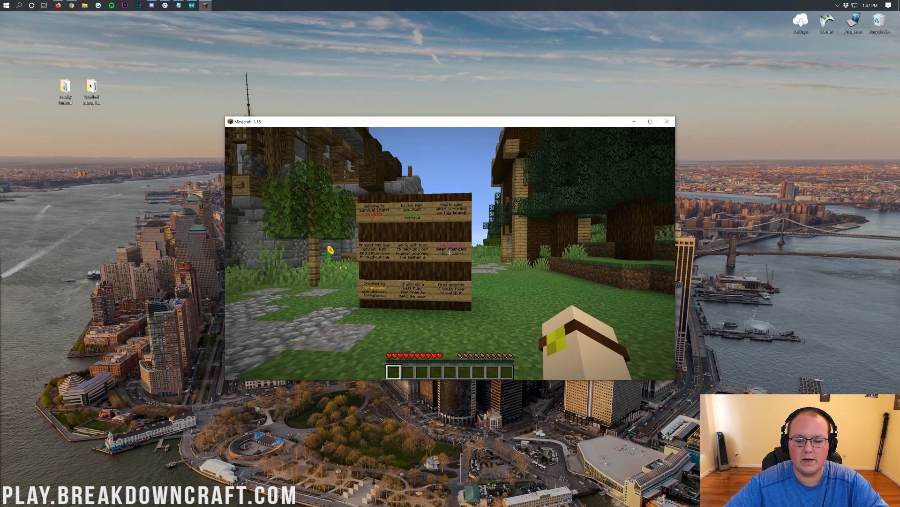
- Look around the welcome signs and nearby buildings at the Survival Island EXTREME spawn in 1.15
key(t)
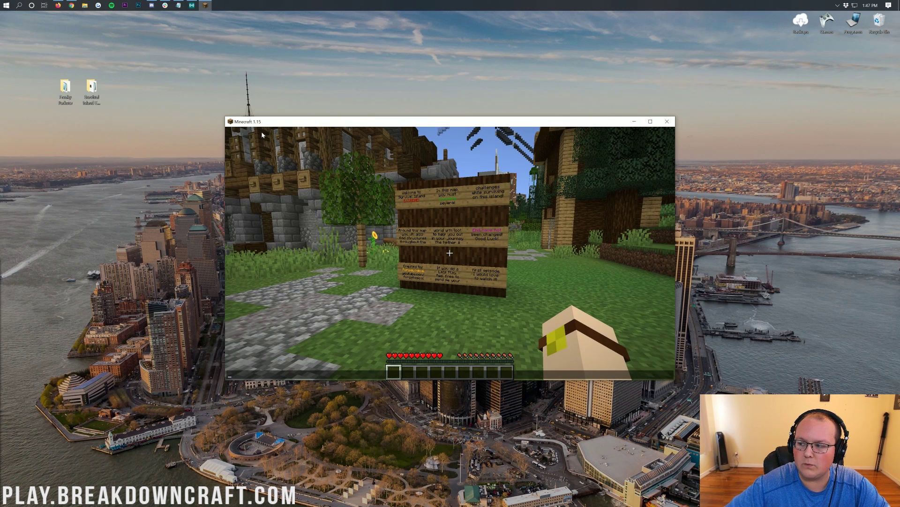
key(Escape)
key(w)
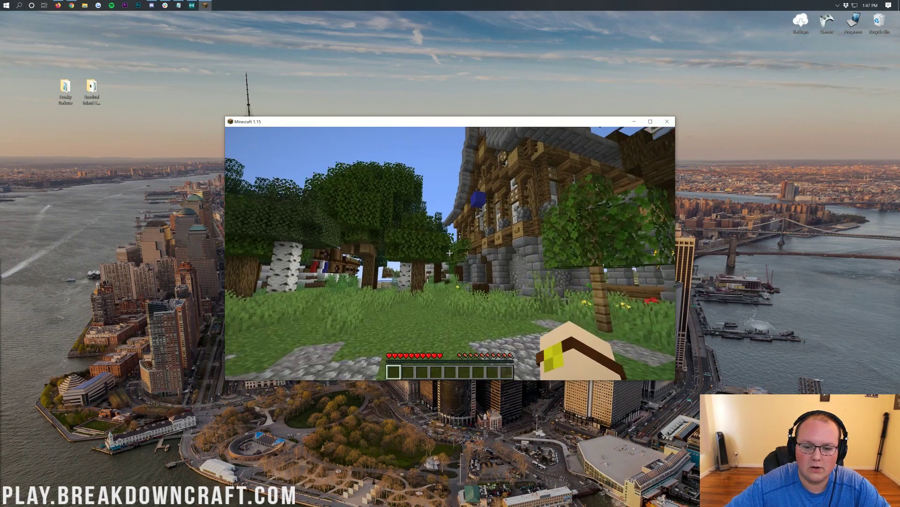
key(w)
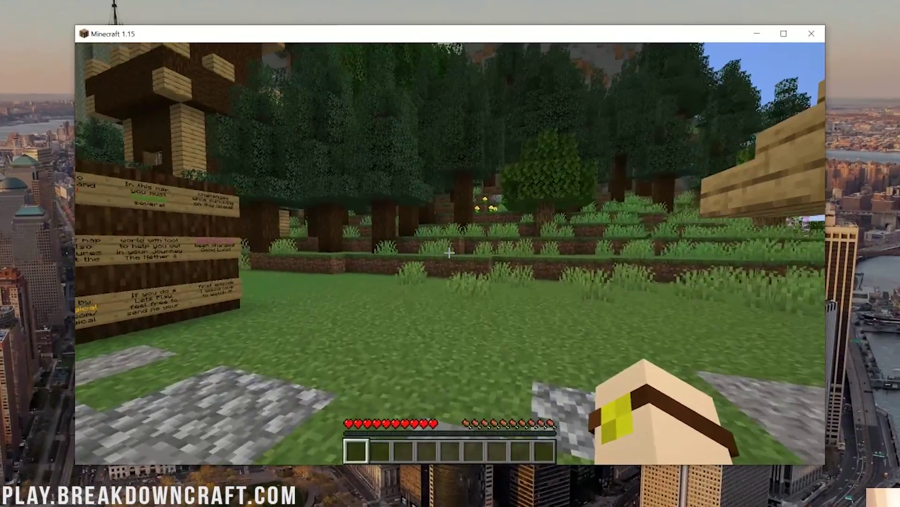
- Walk from the spawn village along the stone path and past the lake to the castle with the clock tower
key(w)
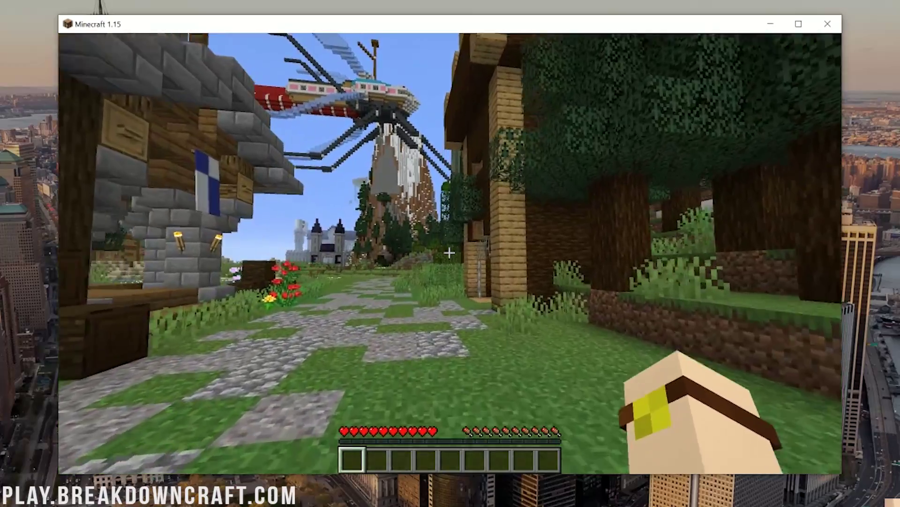
key(w)
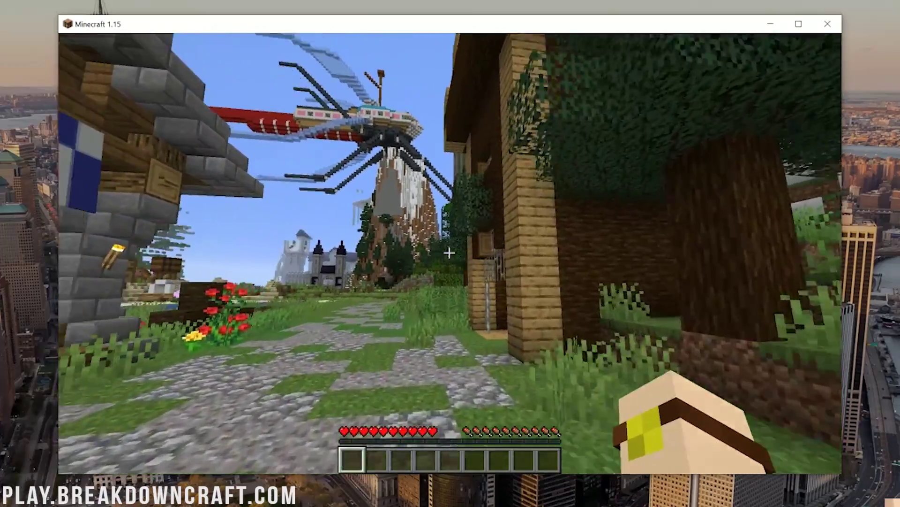
key(w)
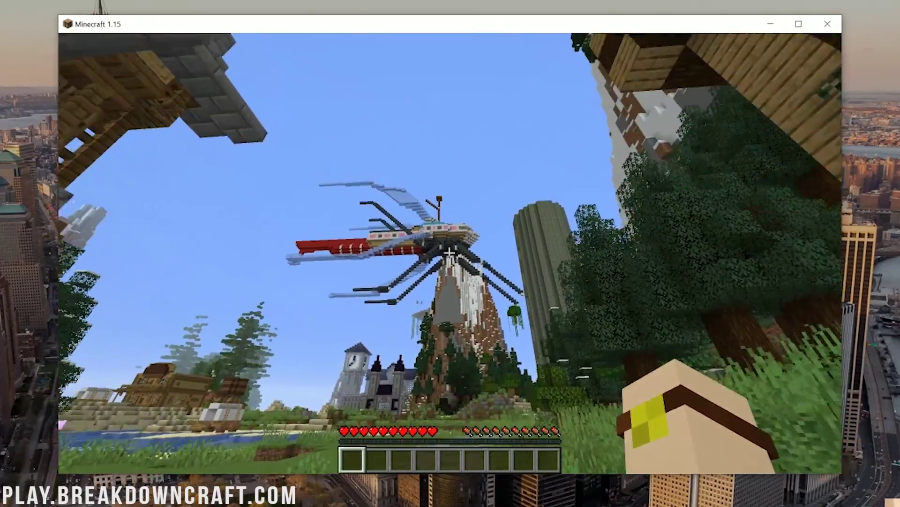
key(w)
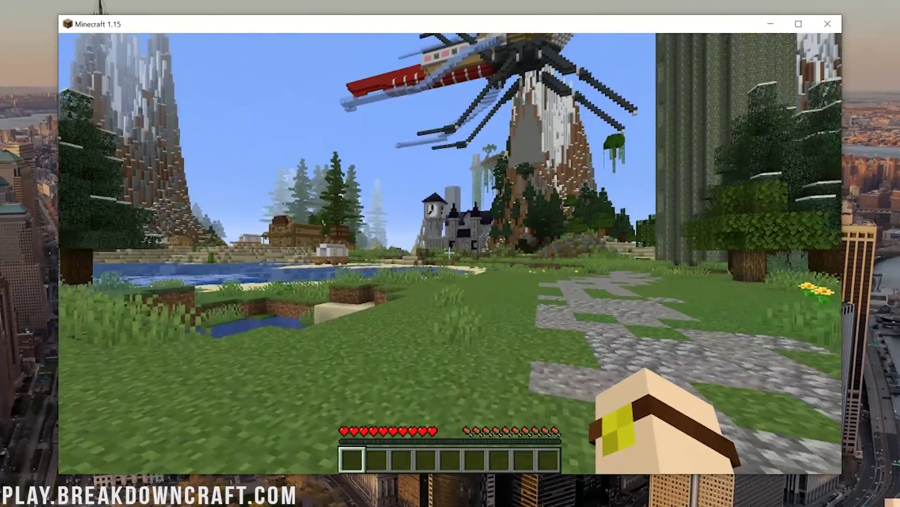
key(w)
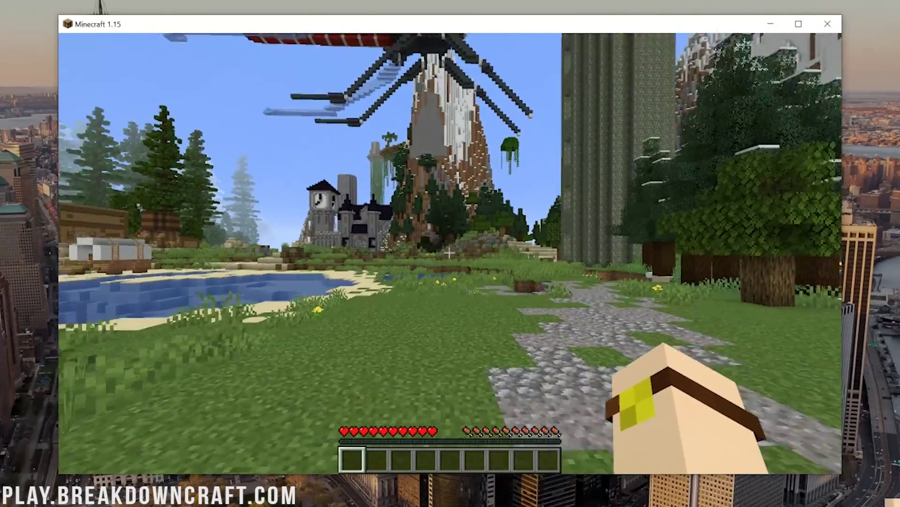
key(w)
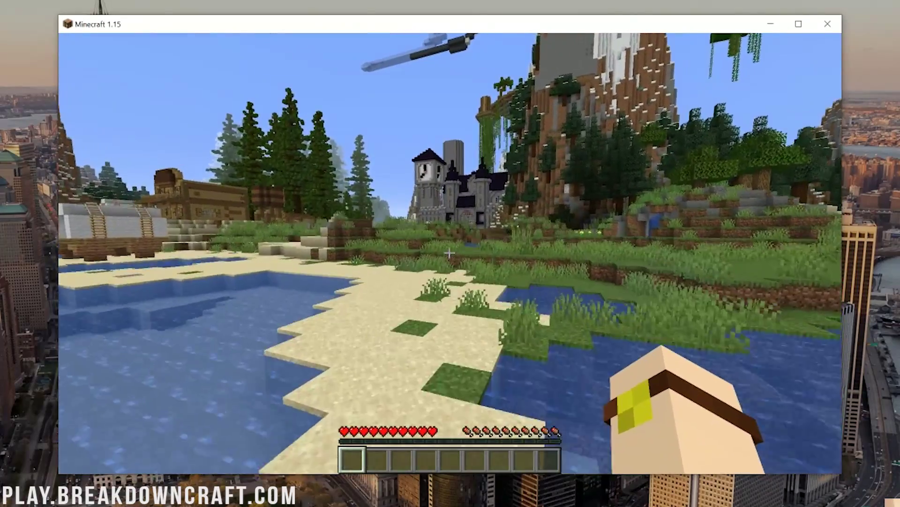
key(w)
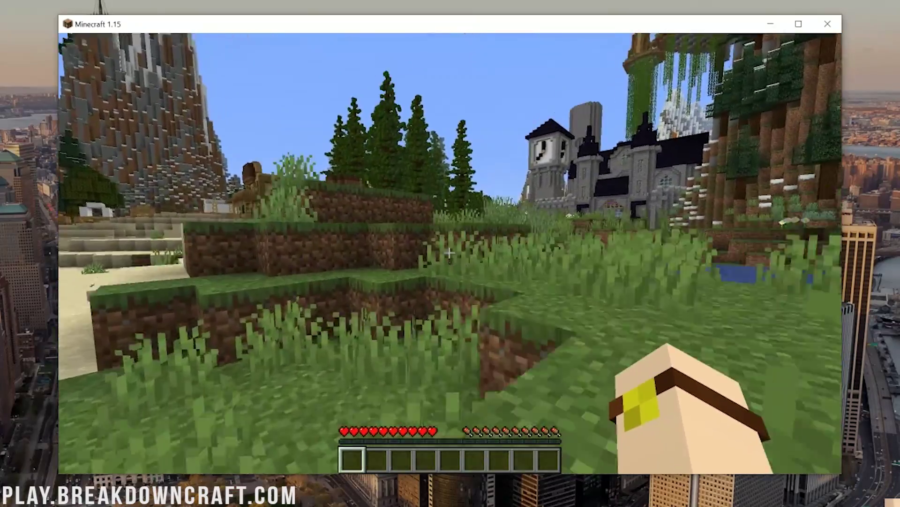
- Explore the stone castle's entrance, courtyard and dark carpeted hall
key(w)
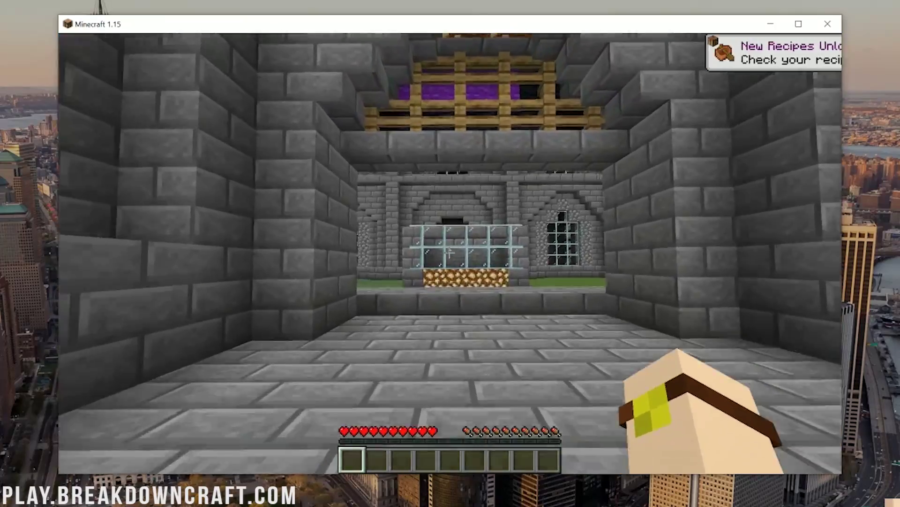
key(w)
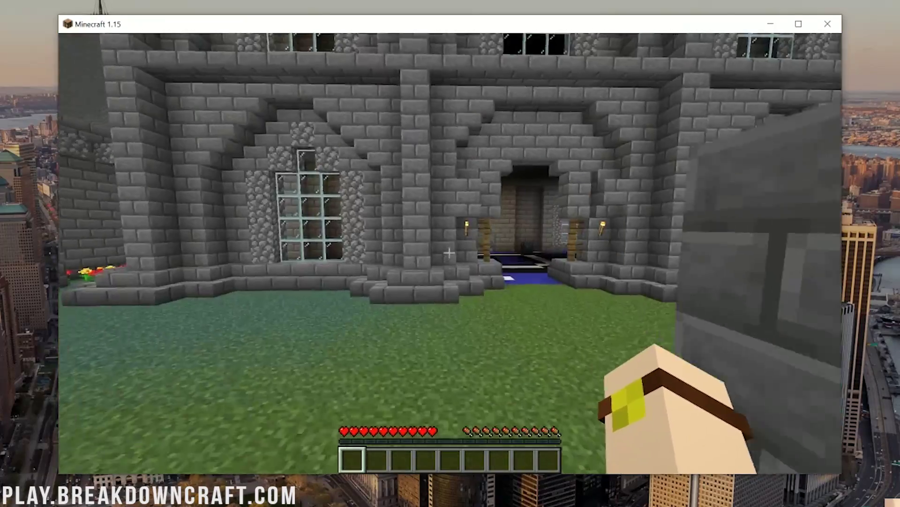
key(w)
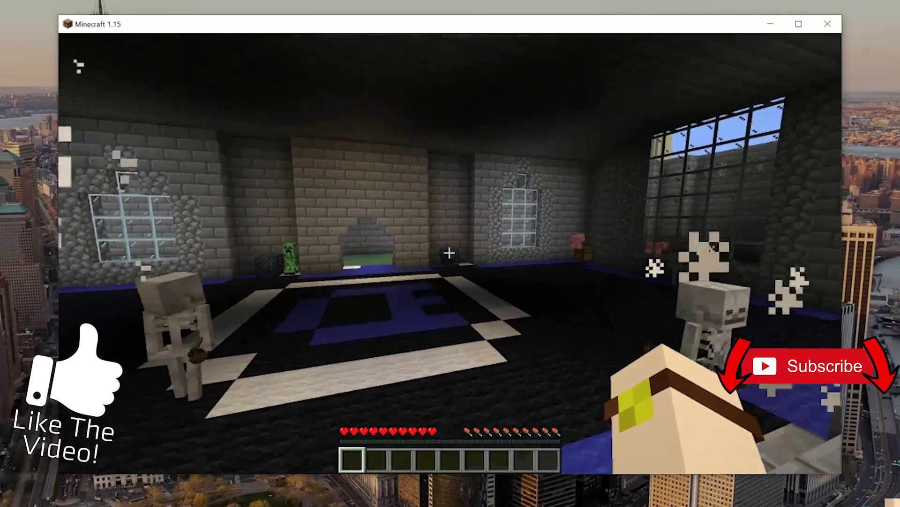
key(w)
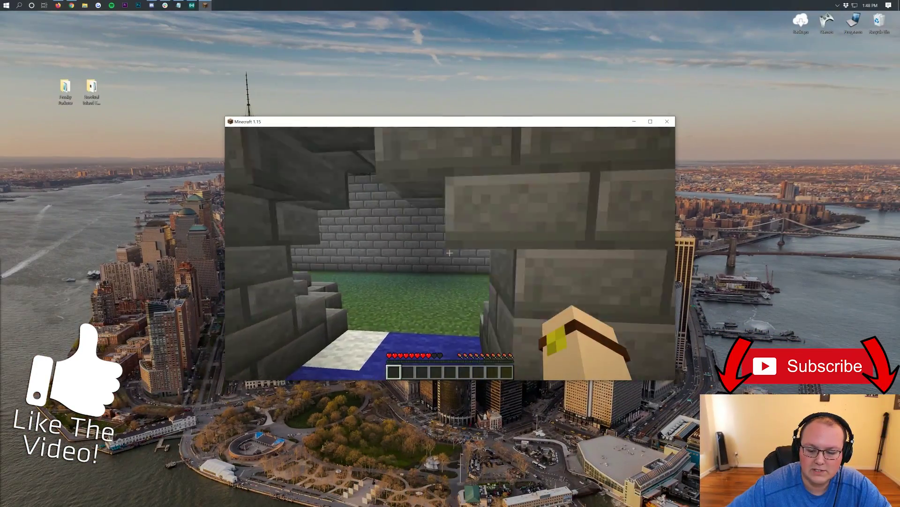
key(w)
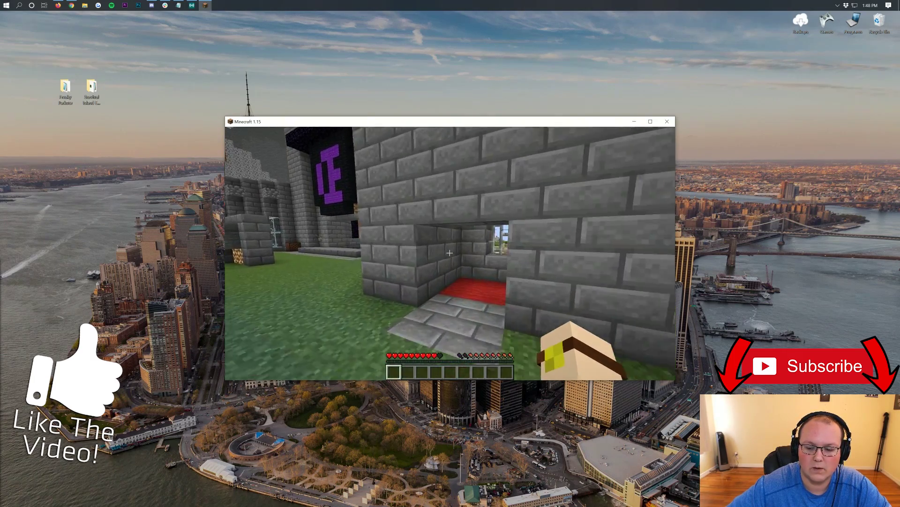
key(w)
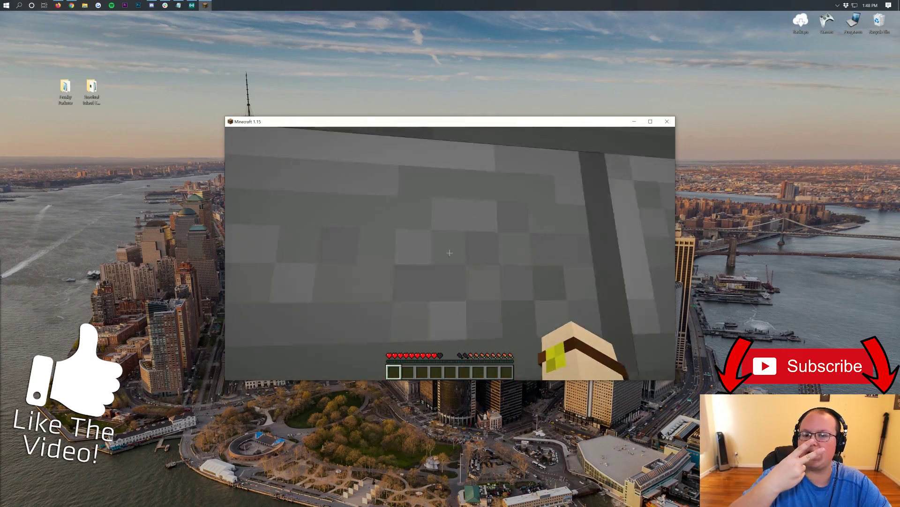